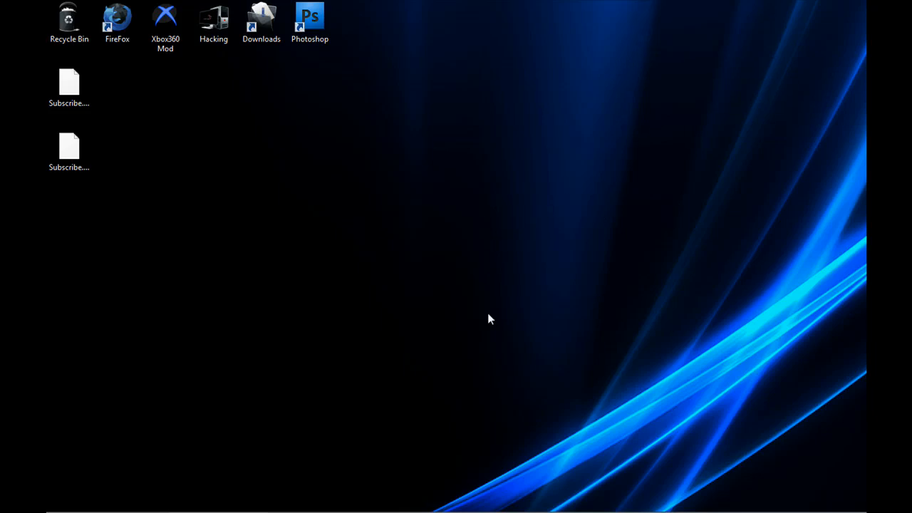
mouse_move(784, 510)
mouse_move(231, 505)
click(213, 501)
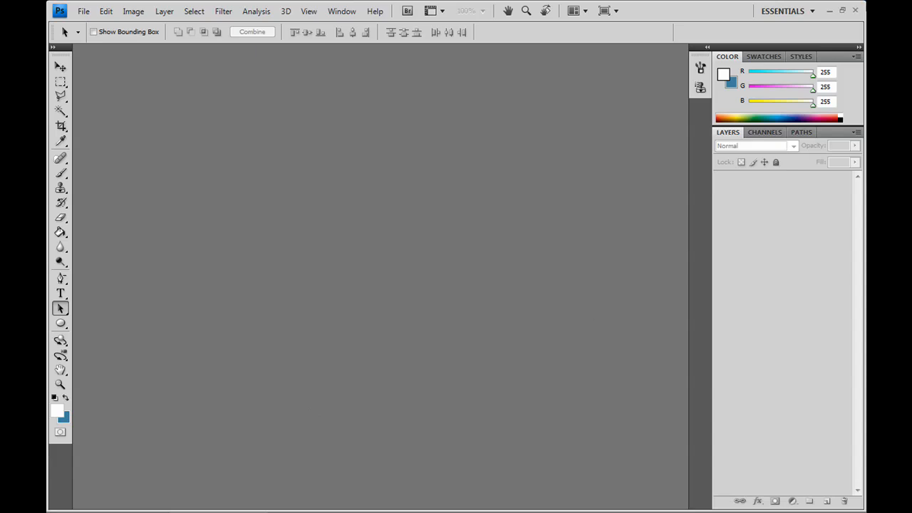
click(829, 11)
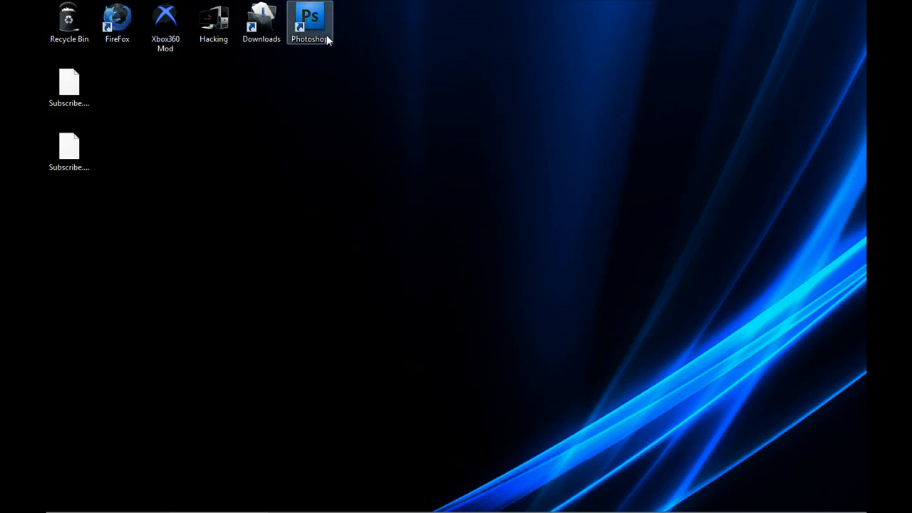
Step: Switch to Photoshop and create a new 512 × 512 pixel document at 400 pixels/inch with a transparent background
click(227, 505)
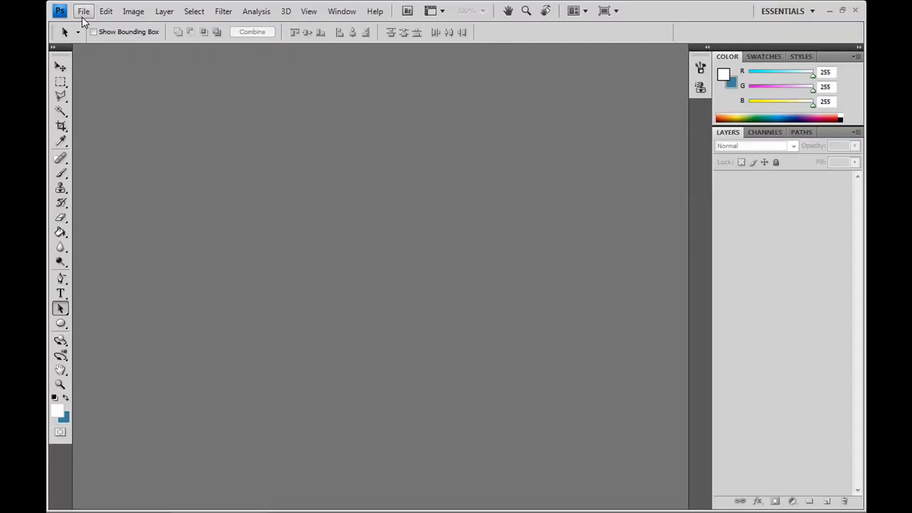
click(83, 10)
click(96, 24)
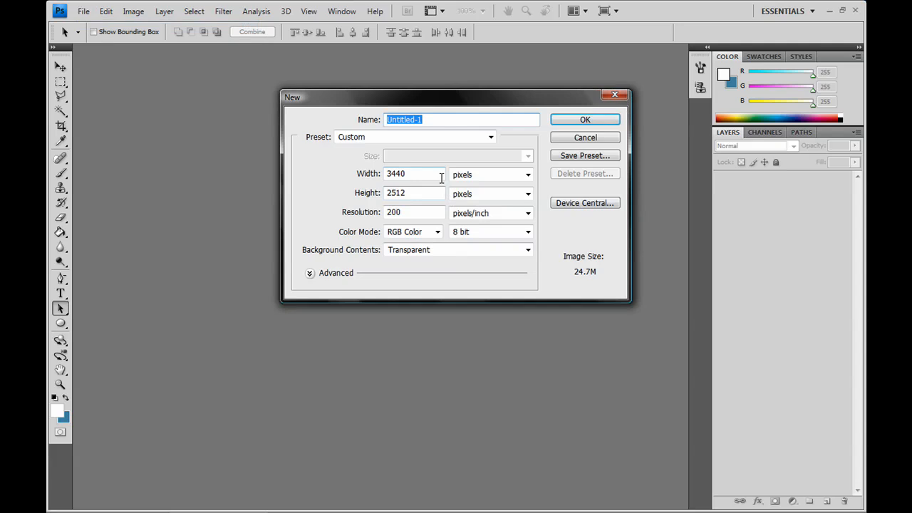
drag(441, 178, 310, 179)
text(512)
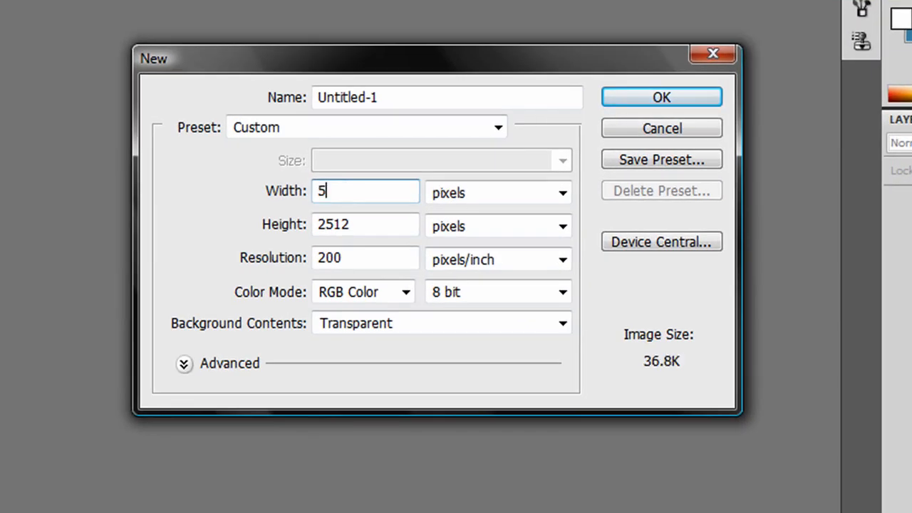
key(Tab)
text(512)
drag(324, 259, 184, 261)
text(4)
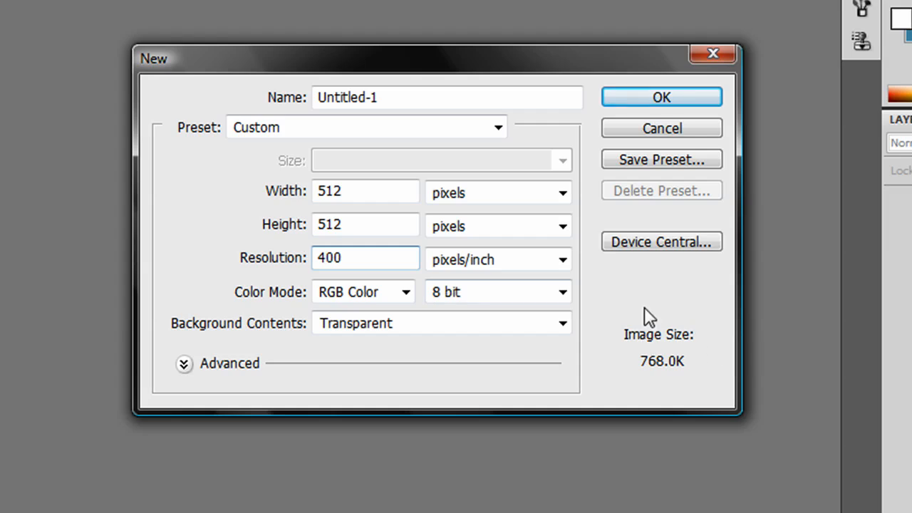
click(635, 94)
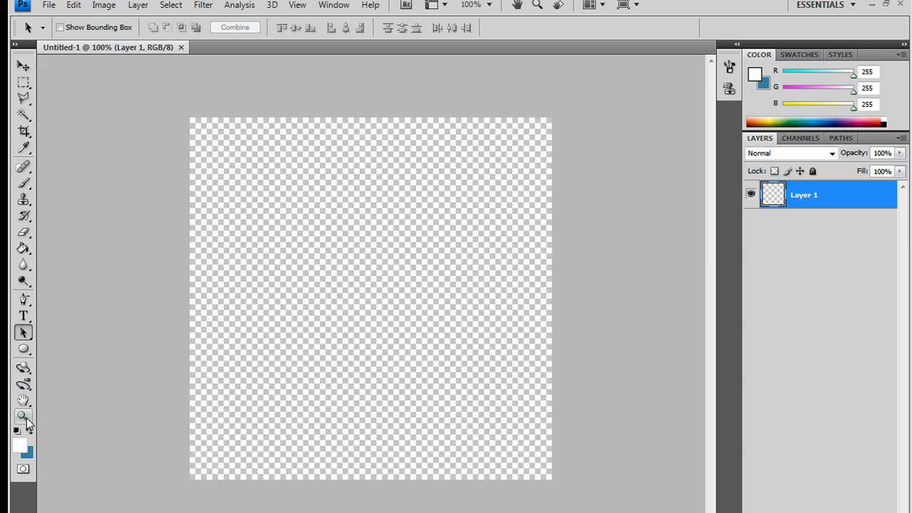
Step: Draw a black rounded rectangle with a 10 px radius that fills the canvas except for a thin margin
click(23, 348)
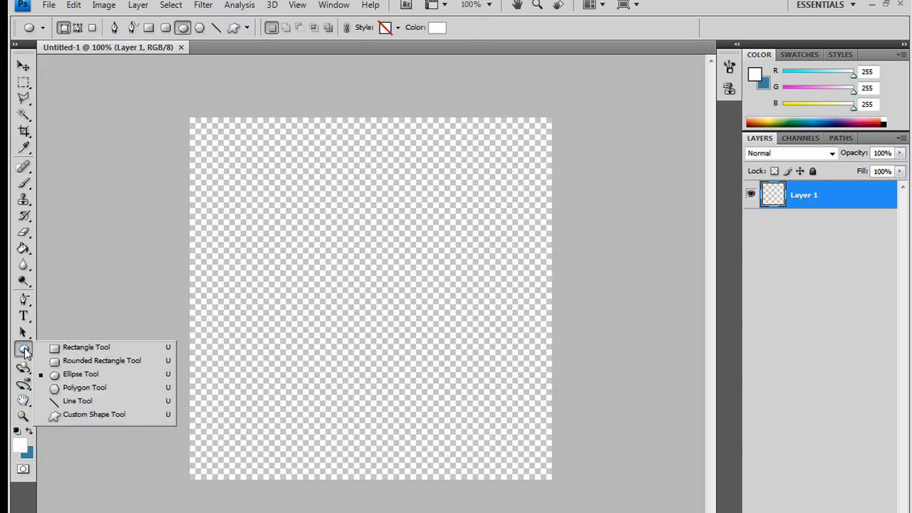
click(79, 363)
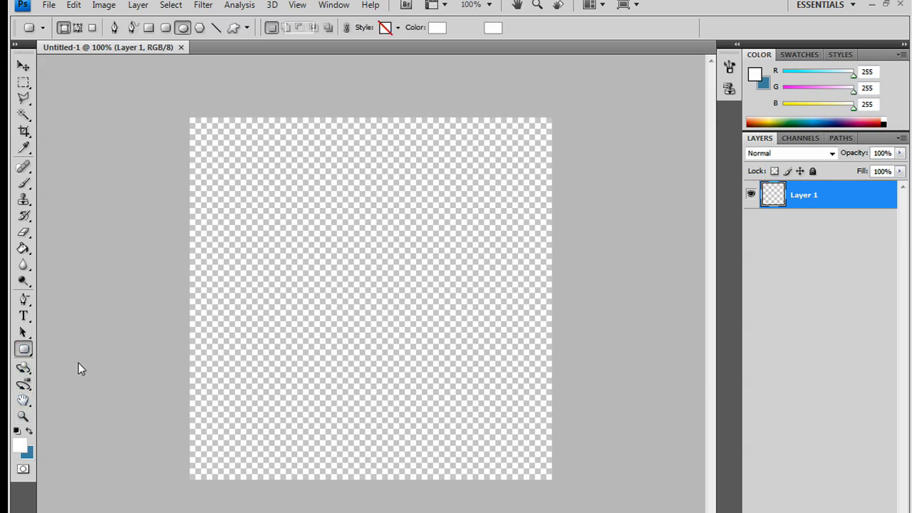
click(20, 444)
drag(588, 336, 673, 377)
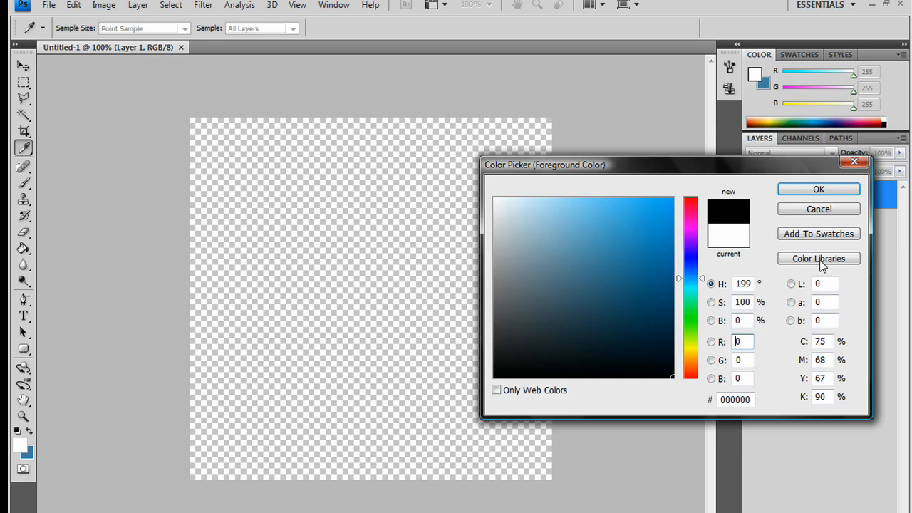
click(829, 190)
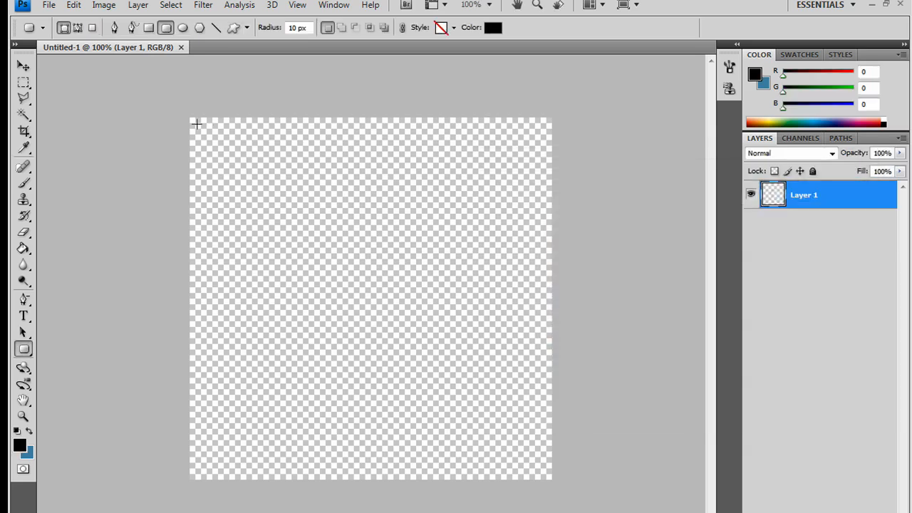
drag(194, 123, 546, 472)
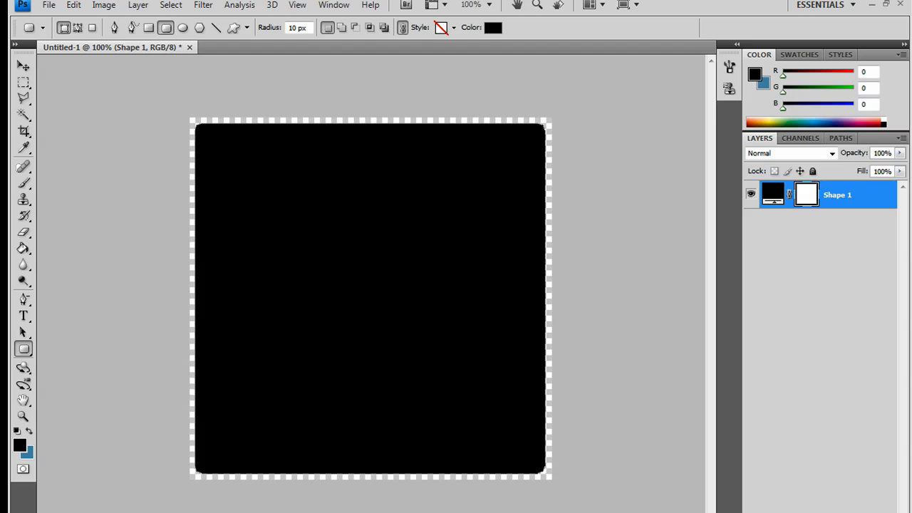
Step: Add a new layer above the rounded rectangle and fill it with blue #2d58a6
key(ctrl+shift+alt+n)
click(22, 446)
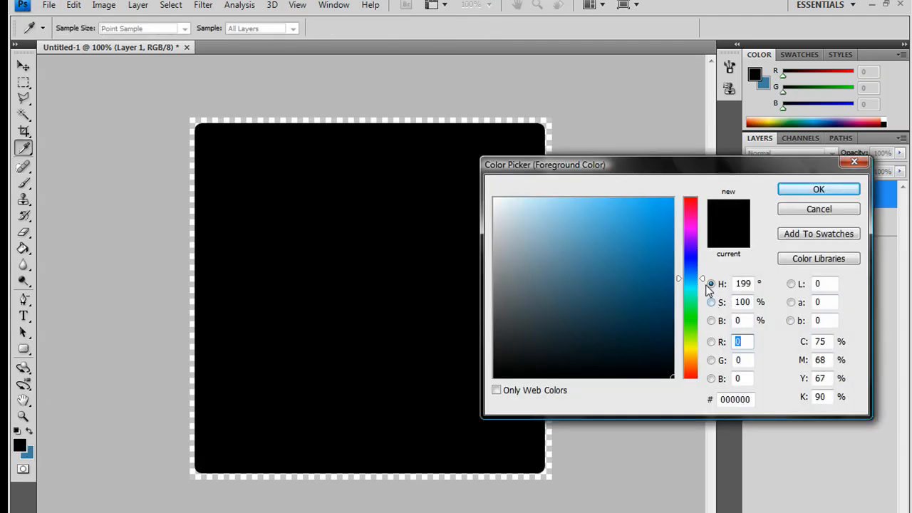
drag(705, 281, 702, 269)
click(624, 260)
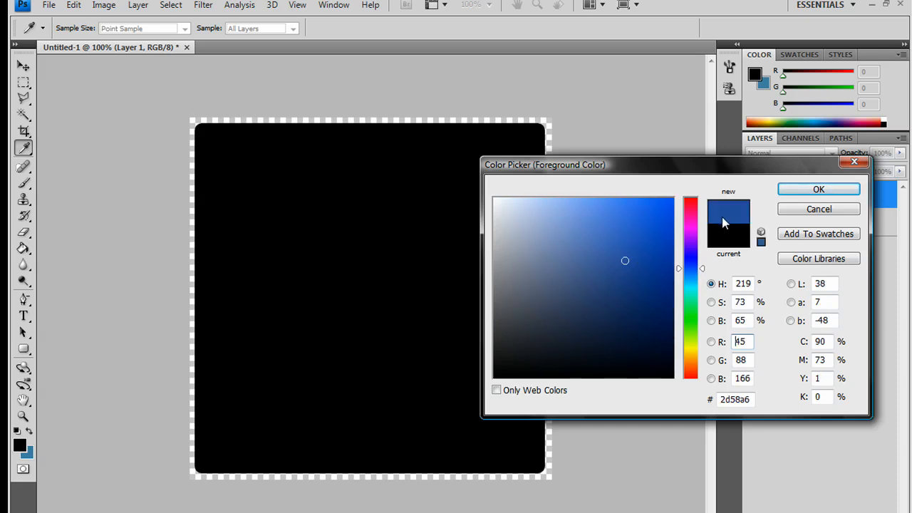
click(819, 188)
key(g)
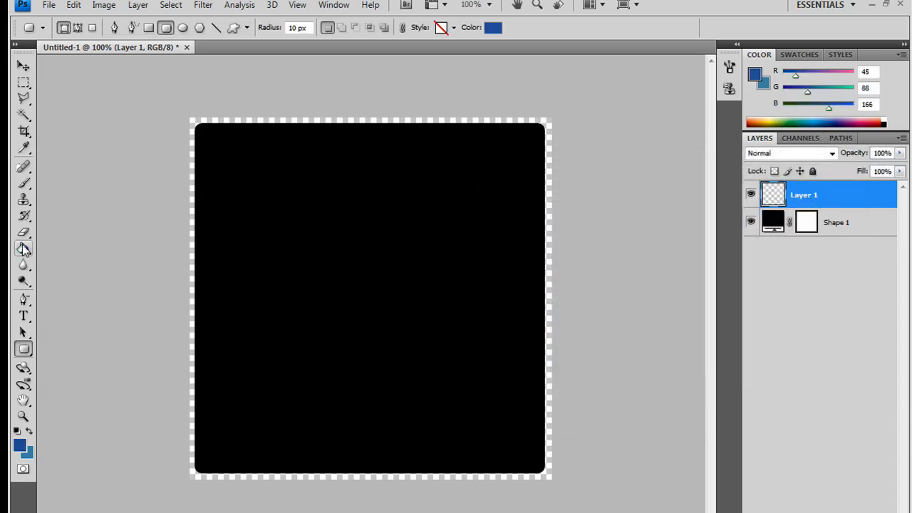
click(259, 329)
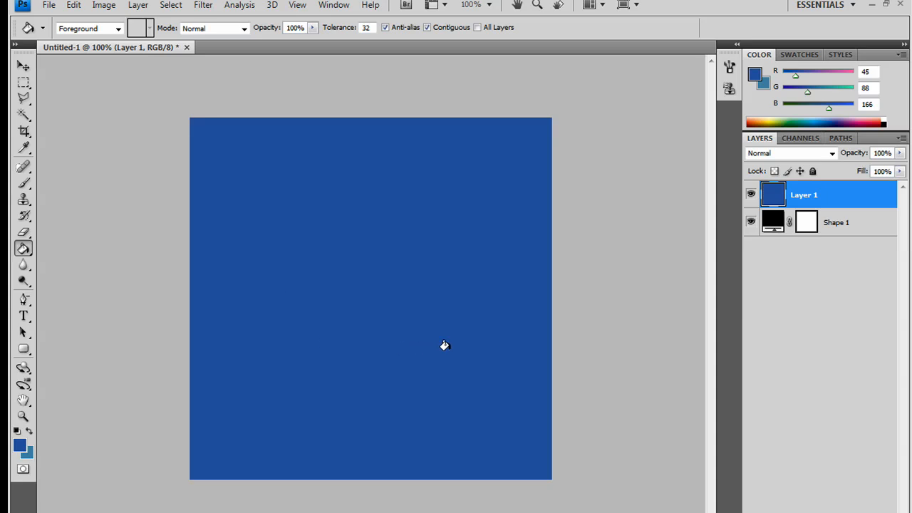
Step: Refill the blue layer with the slightly darker blue #234698
click(21, 446)
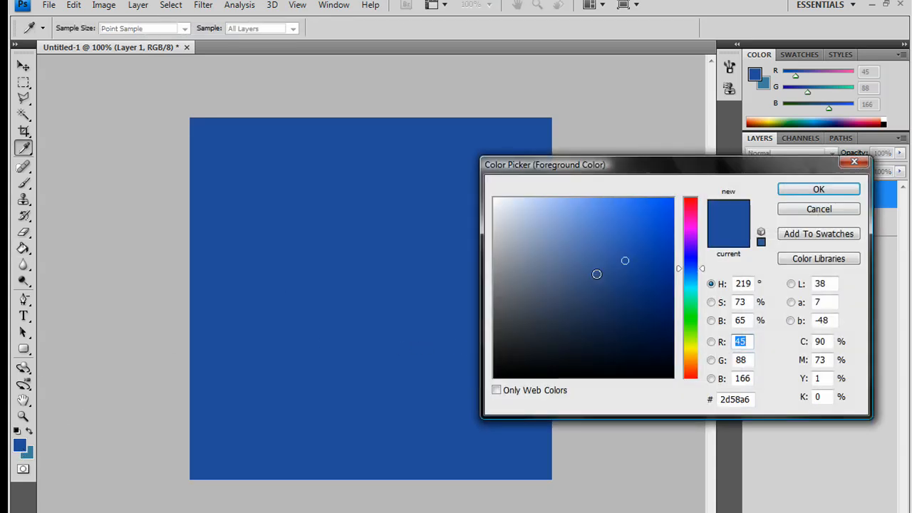
click(701, 268)
click(632, 270)
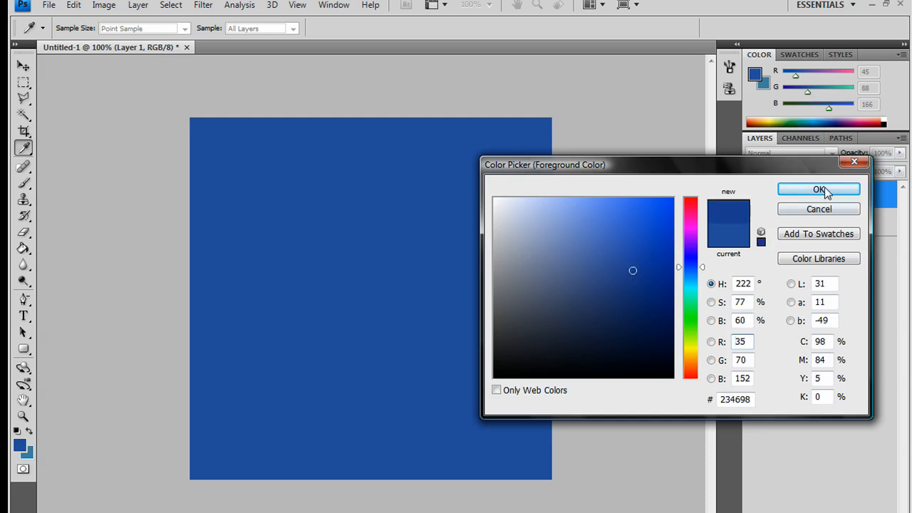
click(819, 190)
key(g)
click(390, 273)
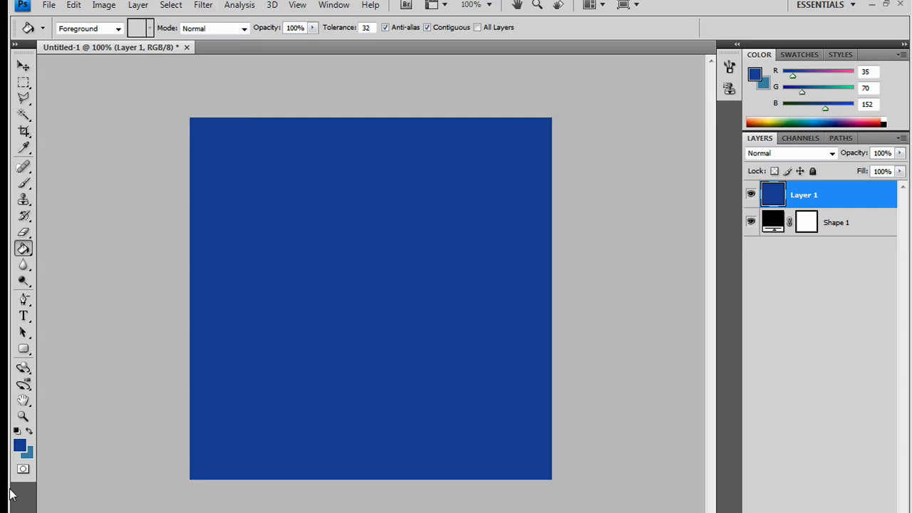
Step: Refill the blue layer with a darker blue, RGB 30, 61, 132
click(19, 445)
click(633, 283)
click(818, 189)
click(391, 220)
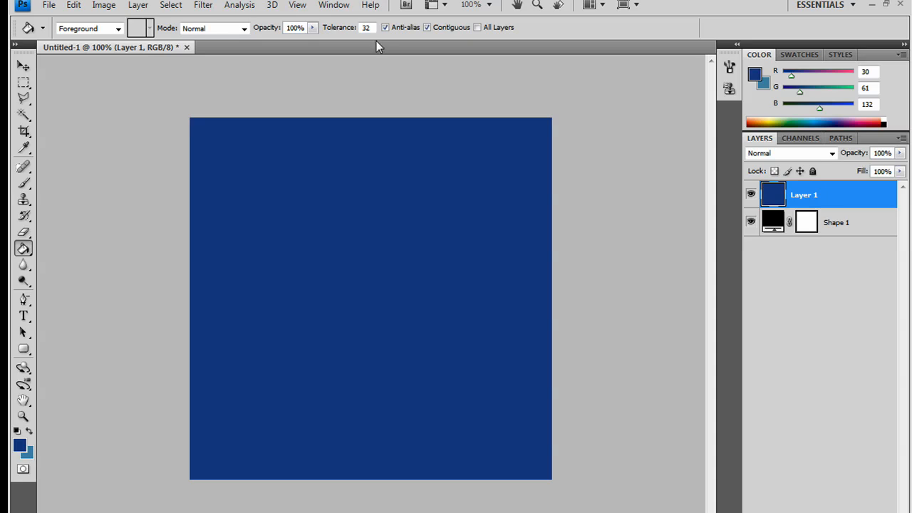
Step: Apply Lighting Effects to the blue layer with a spotlight shining down from above, its ellipse widened beyond both sides of the image
click(203, 5)
mouse_move(203, 5)
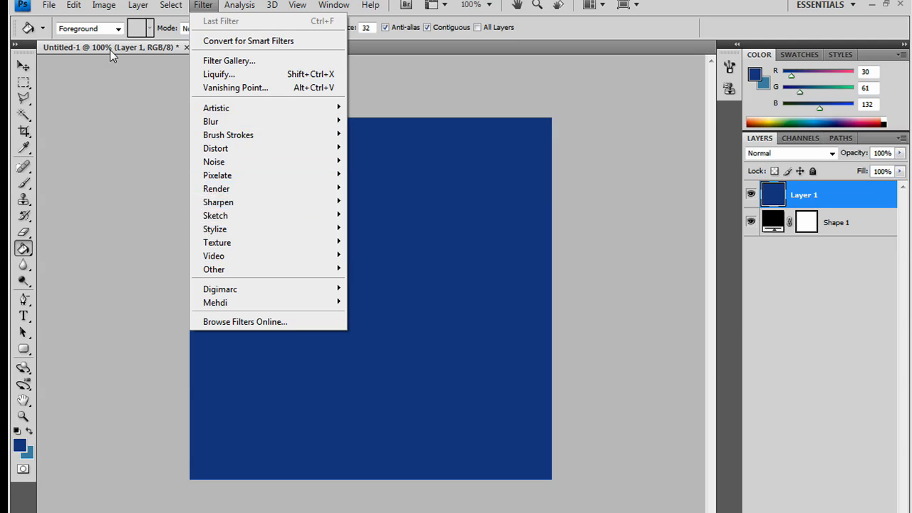
mouse_move(287, 208)
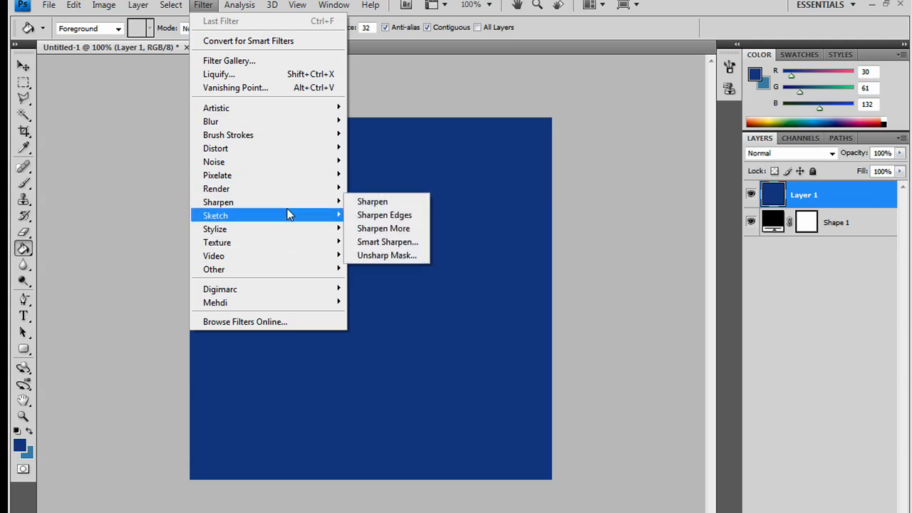
mouse_move(324, 189)
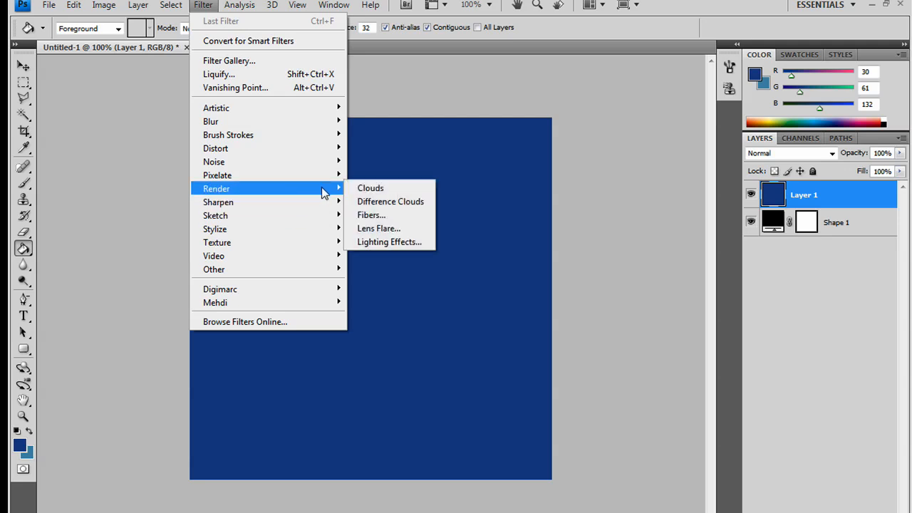
click(394, 243)
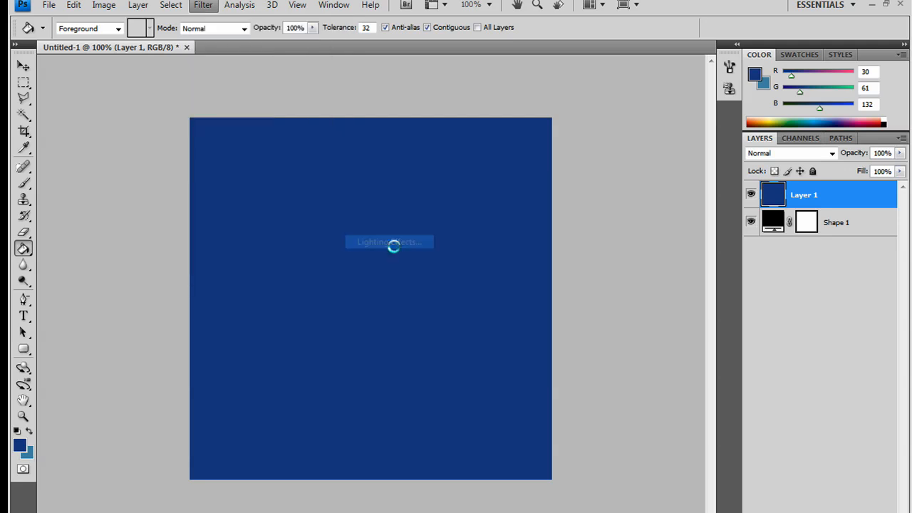
drag(390, 305, 337, 151)
drag(384, 237, 392, 235)
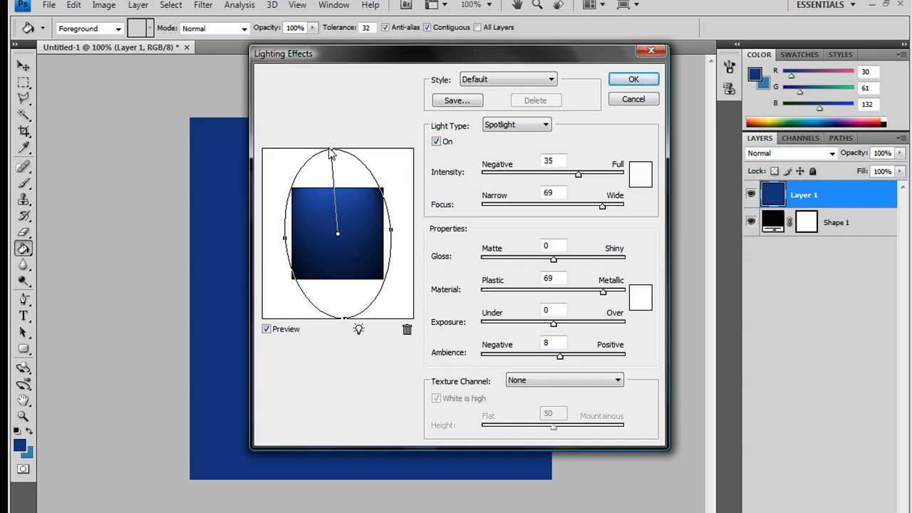
mouse_move(332, 158)
mouse_down()
mouse_move(303, 154)
mouse_move(357, 157)
mouse_move(338, 157)
mouse_up()
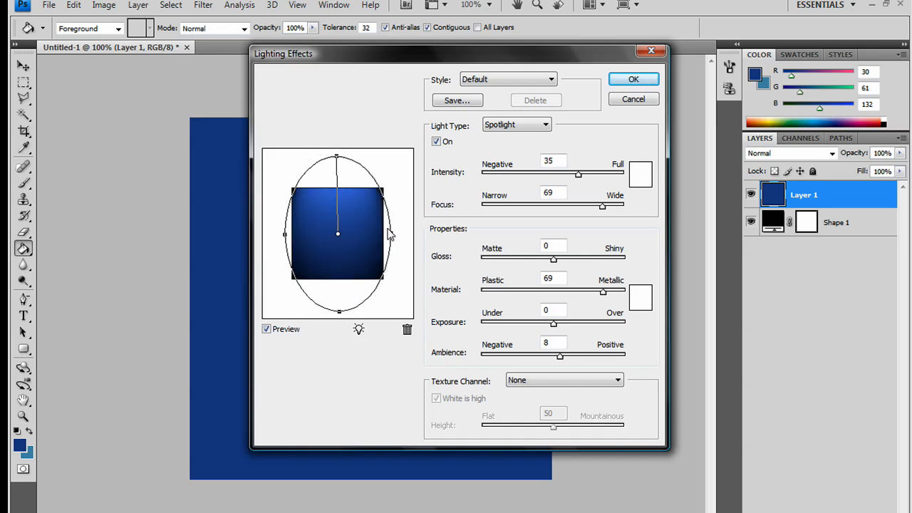
drag(390, 235, 395, 232)
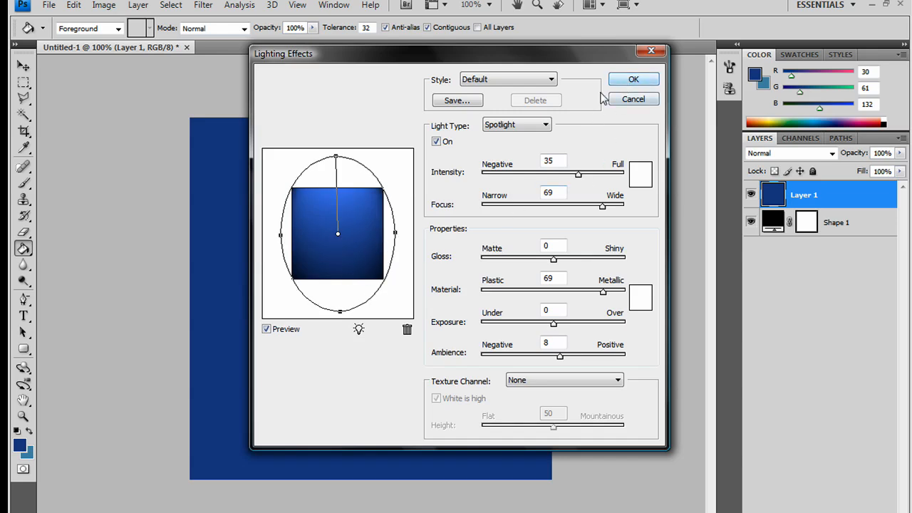
drag(395, 232, 397, 231)
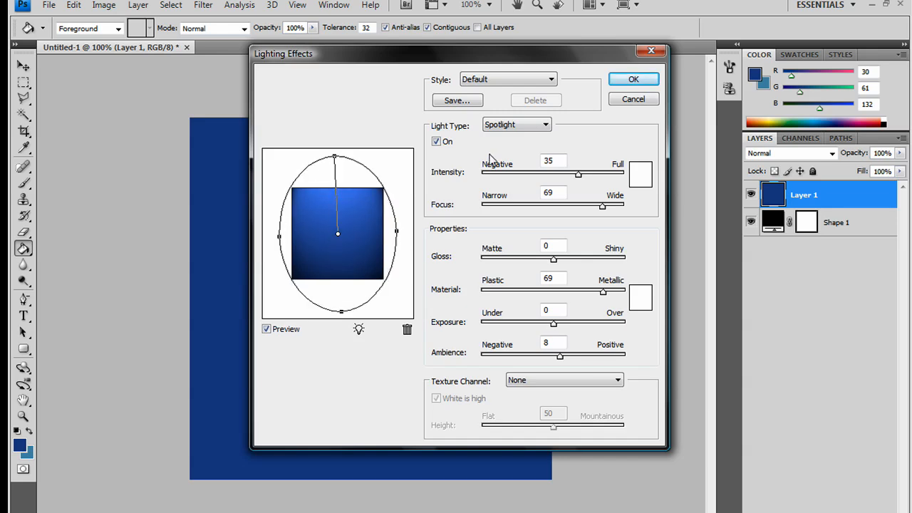
click(617, 83)
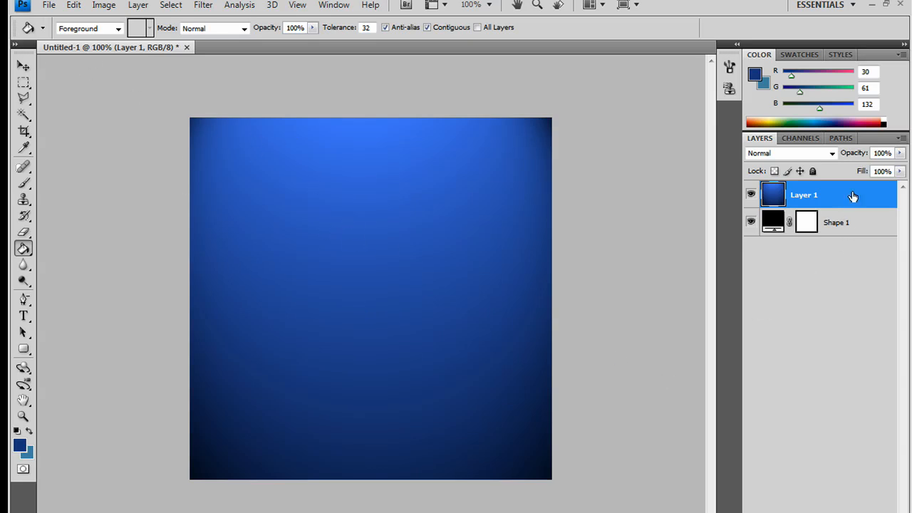
Step: Clip the lit blue layer to the rounded rectangle with a clipping mask
right_click(853, 195)
click(779, 364)
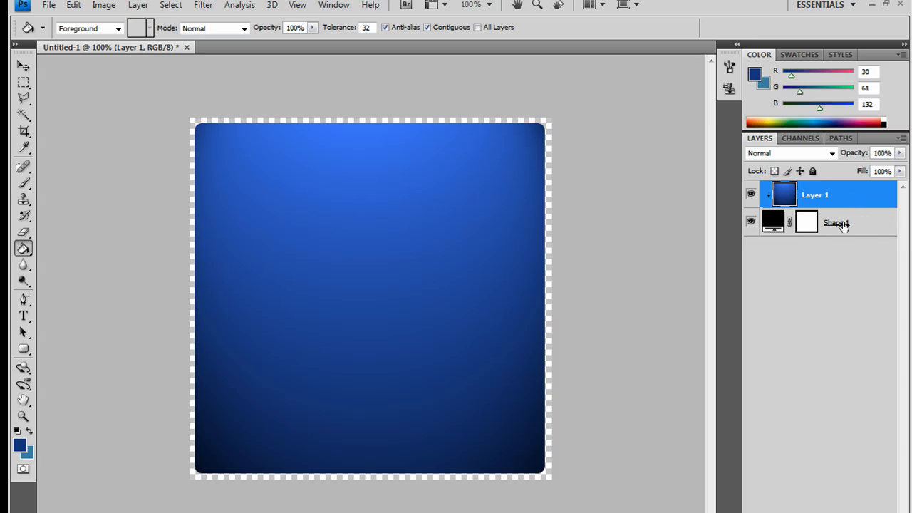
Step: Add a new empty layer above the blue layer and activate the Pen tool
key(ctrl+shift+alt+n)
click(23, 300)
click(45, 299)
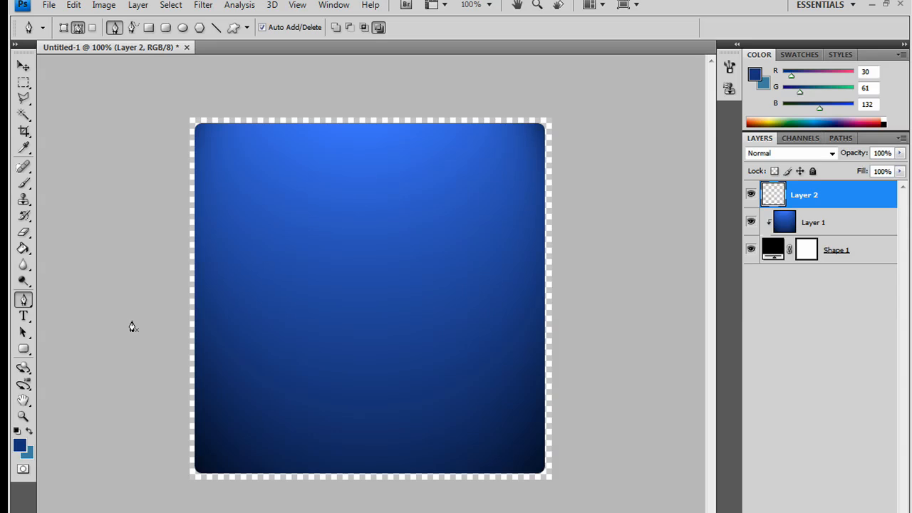
drag(340, 241, 441, 254)
key(ctrl+z)
key(ctrl+alt+z)
click(148, 370)
drag(278, 270, 484, 322)
key(ctrl+z)
drag(614, 285, 639, 266)
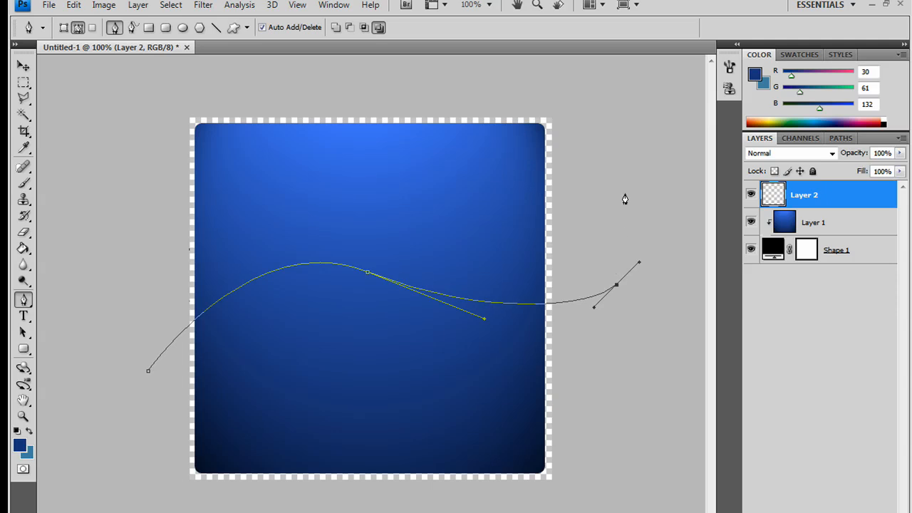
key(ctrl+alt+z)
key(ctrl+alt+z)
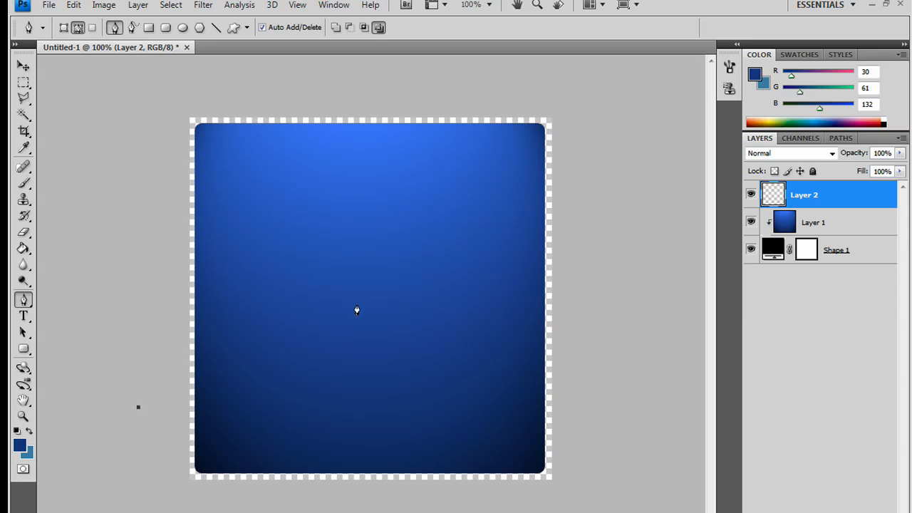
Step: Draw a closed path around the icon's upper half, with a wavy lower edge crossing the middle and its other sides outside the canvas
drag(364, 293, 490, 318)
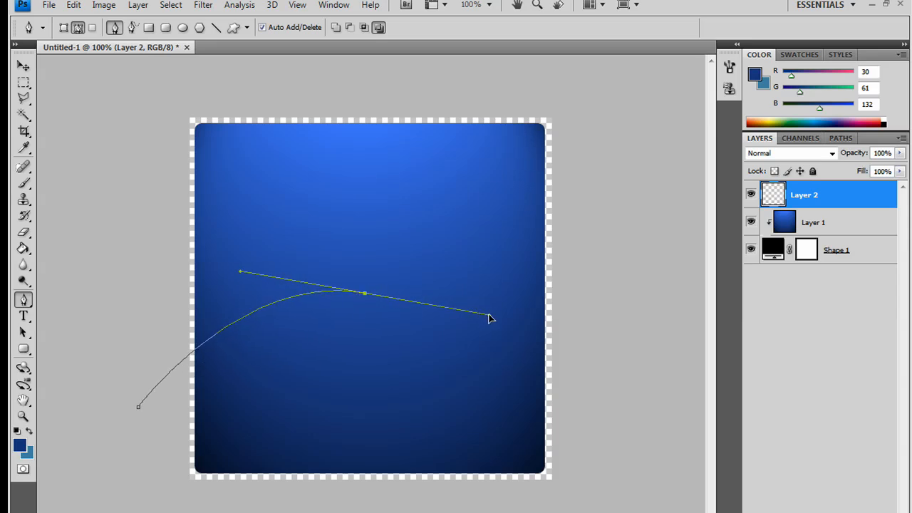
drag(612, 283, 629, 268)
click(620, 94)
click(138, 77)
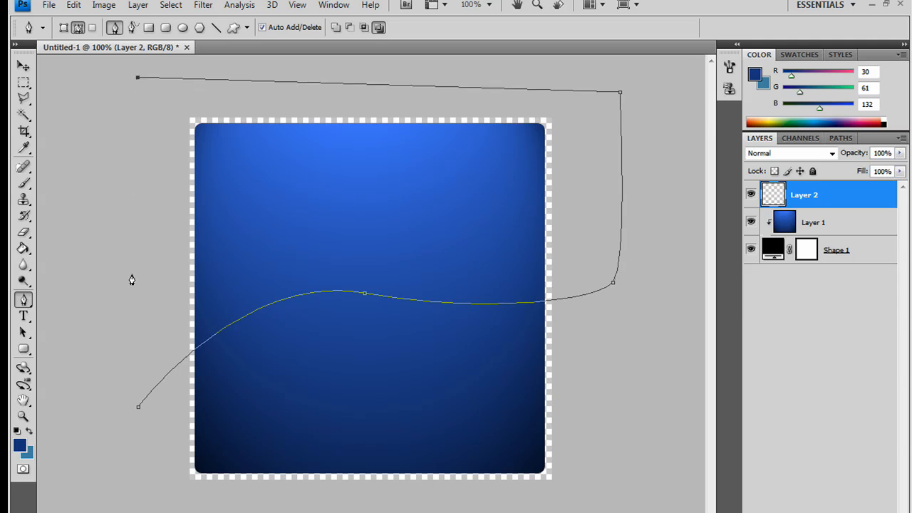
click(137, 410)
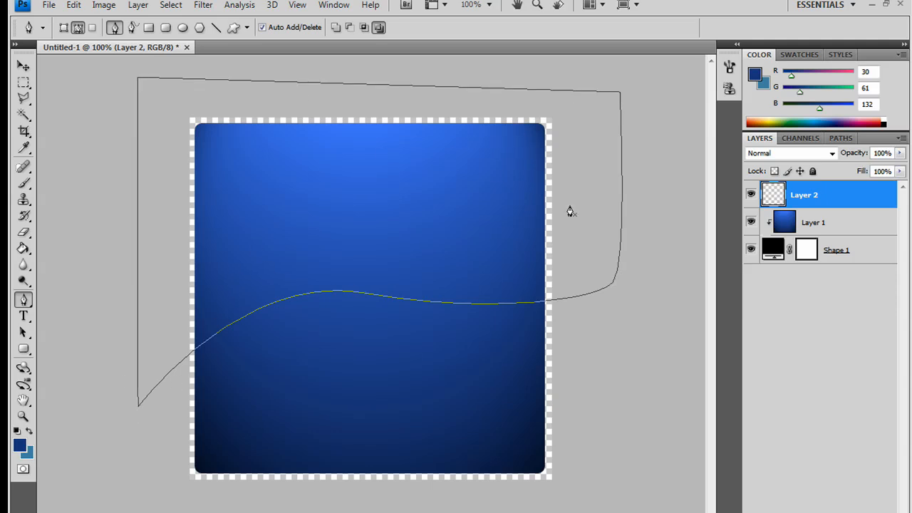
Step: Convert the closed wave path into a new anti-aliased selection with a feather radius of 0 pixels
right_click(389, 220)
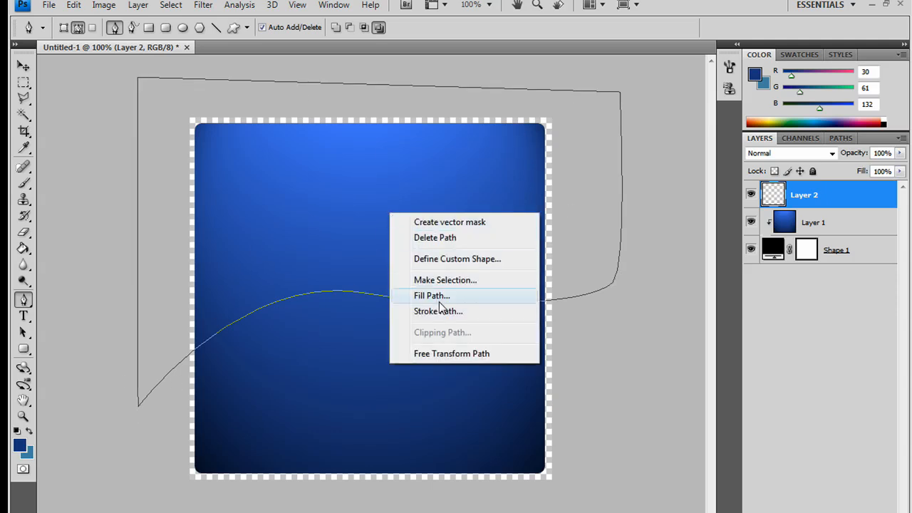
click(446, 282)
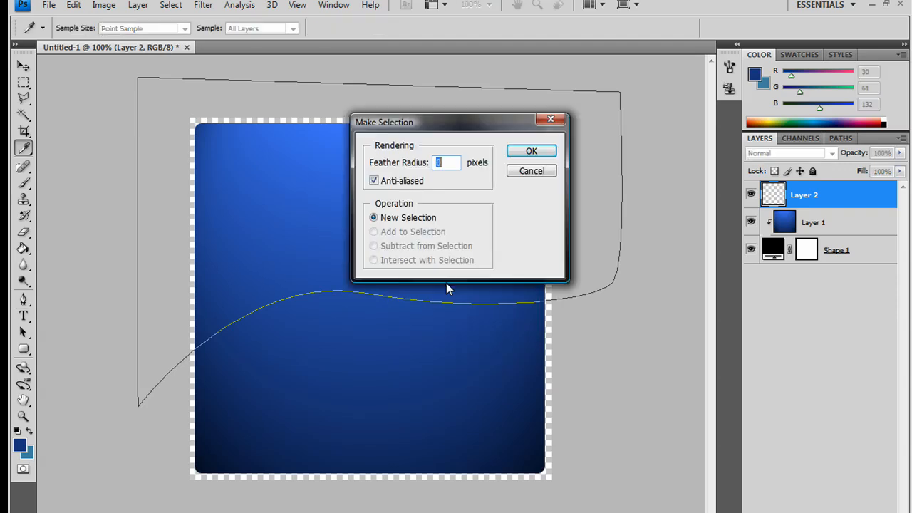
click(530, 150)
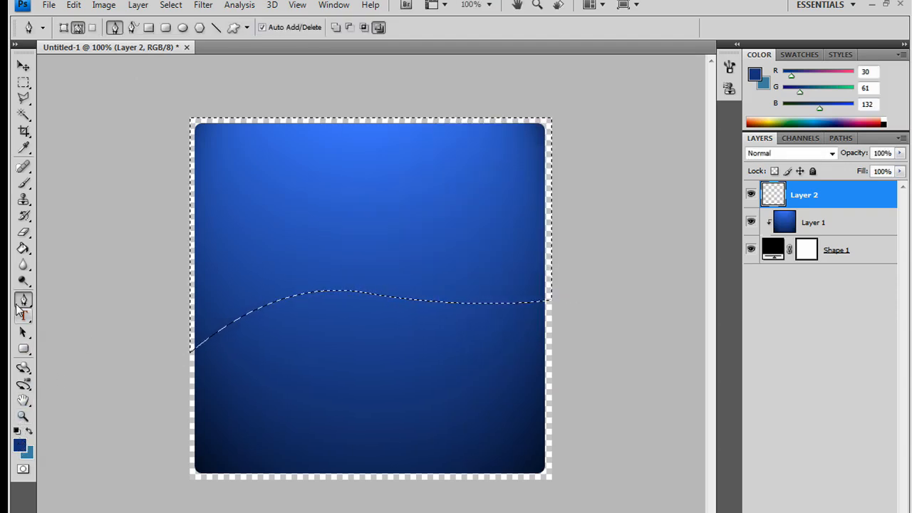
Step: Fill the selected wave area with white, RGB 255, 255, 255, on the empty top layer and clear the selection
click(19, 445)
drag(539, 298, 491, 194)
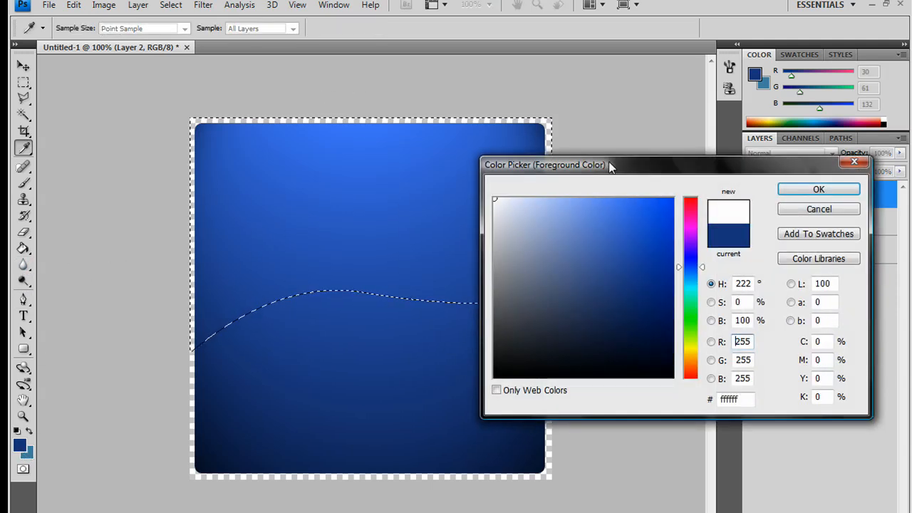
click(785, 188)
key(p)
click(24, 249)
click(270, 244)
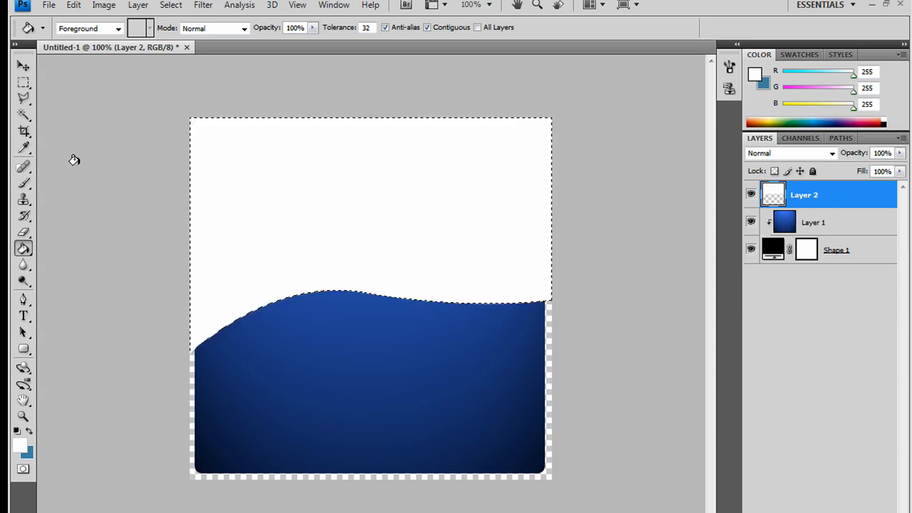
click(24, 83)
click(137, 268)
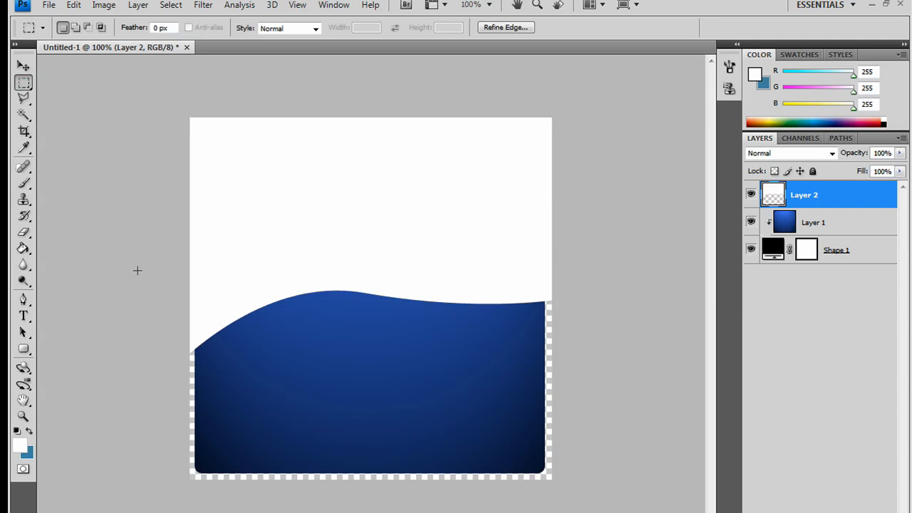
Step: Clip the white wave layer to the rounded rectangle with a clipping mask and set its opacity to 25%
right_click(839, 197)
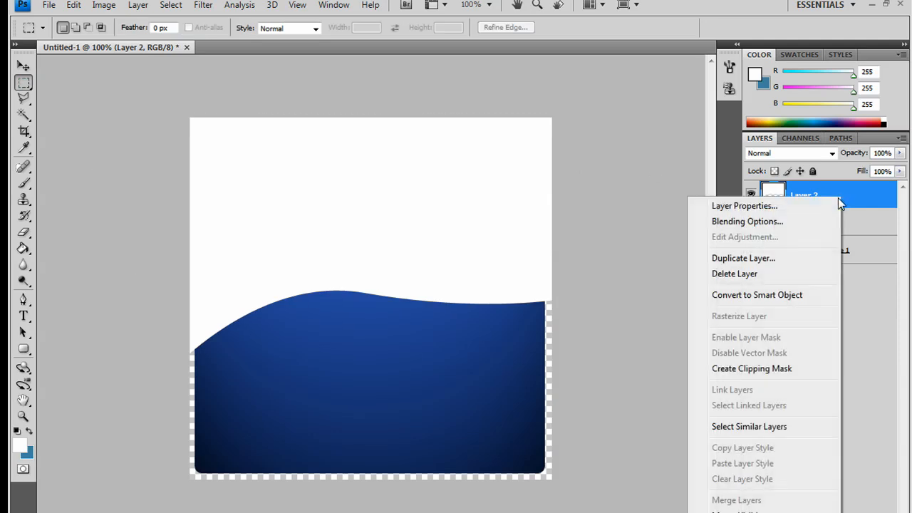
click(751, 369)
click(899, 152)
drag(897, 166, 847, 172)
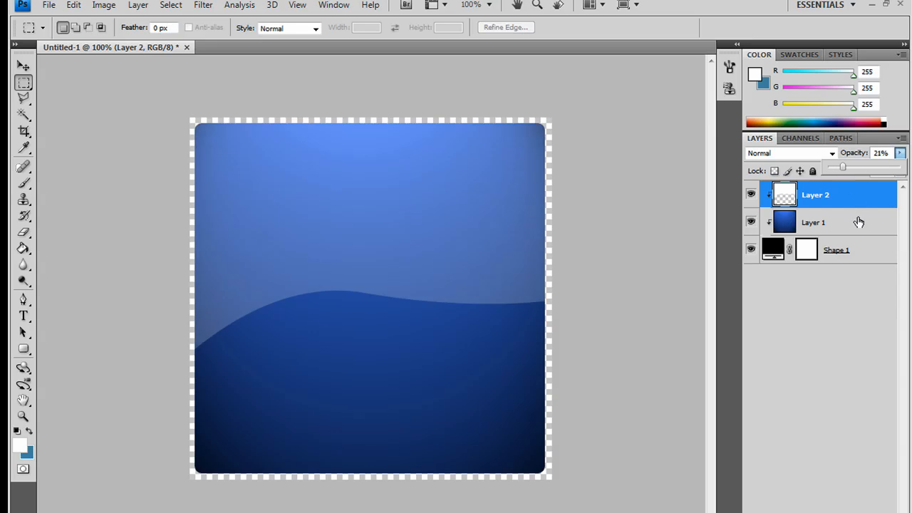
click(881, 152)
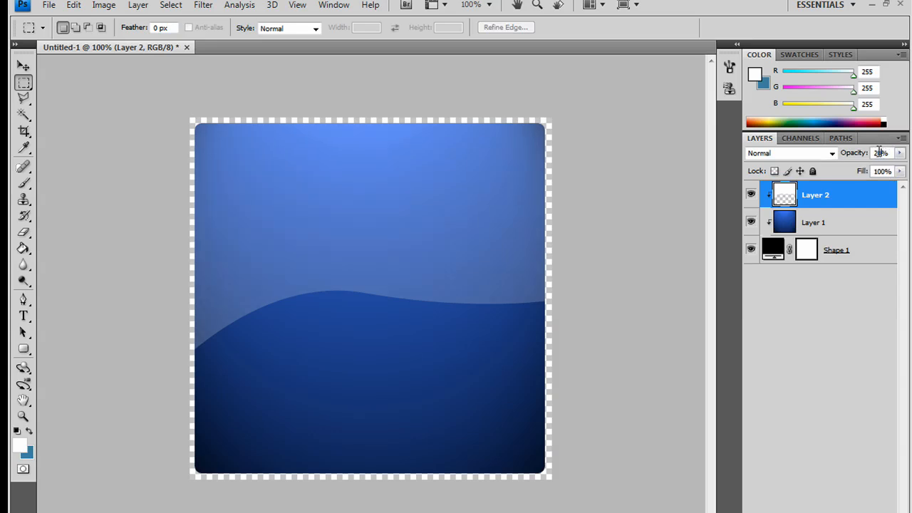
text(25)
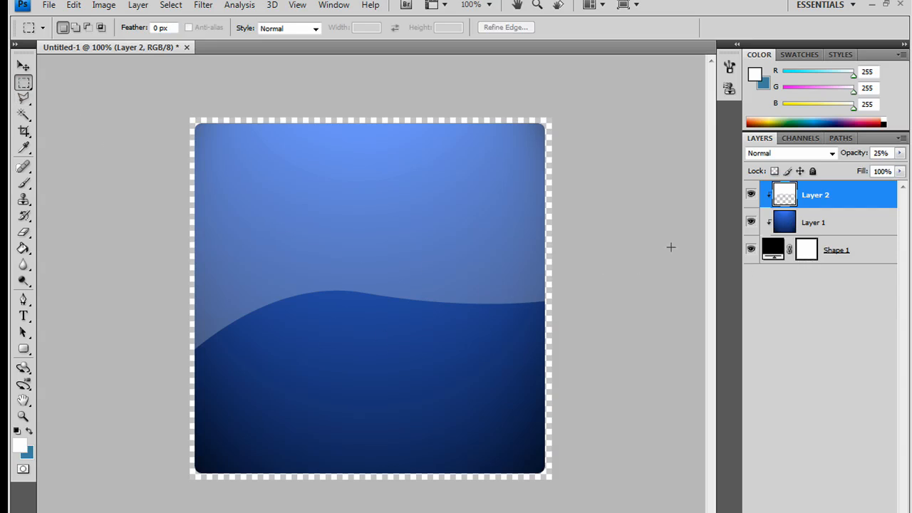
Step: Draw an open curved path along the wave's lower edge, starting and ending outside the canvas
click(24, 299)
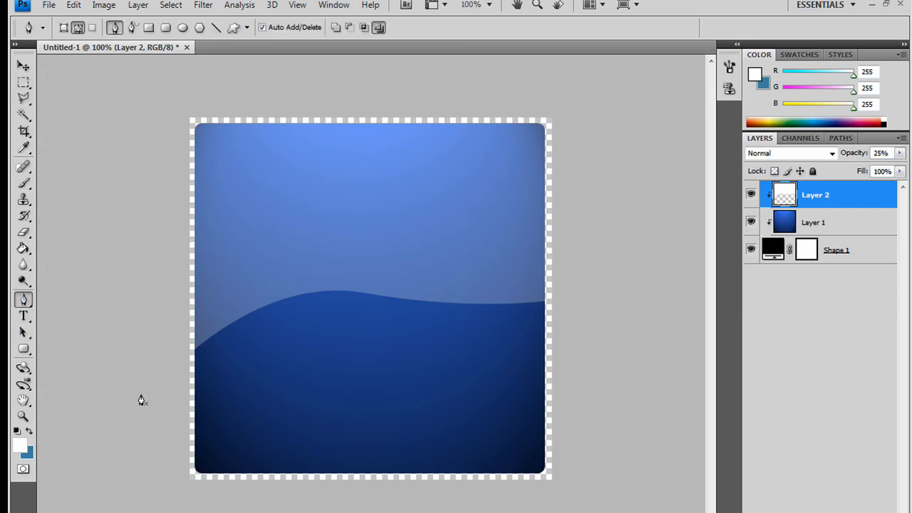
drag(371, 293, 489, 321)
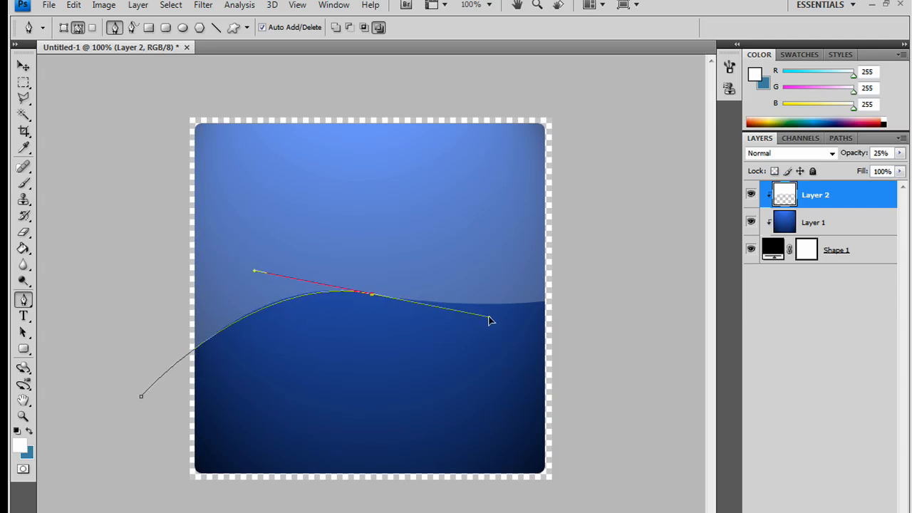
click(616, 289)
drag(618, 287, 625, 278)
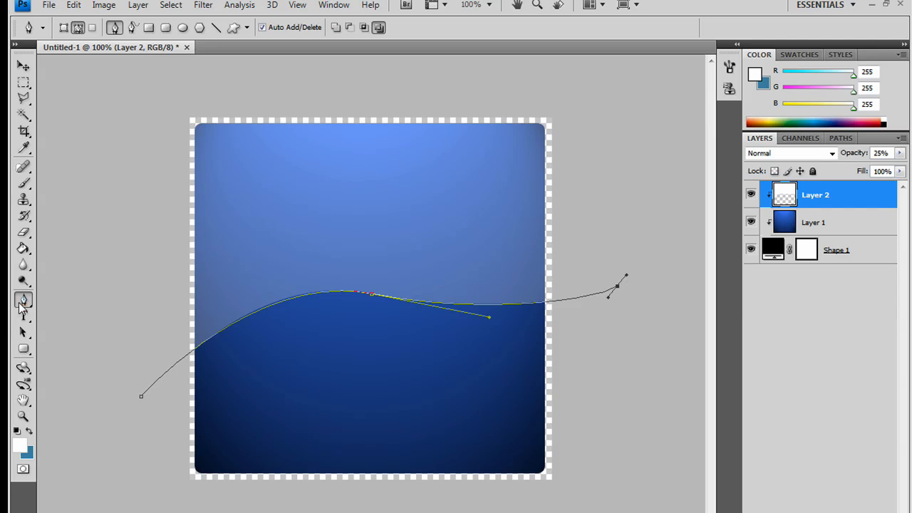
Step: Set the brush's Shape Dynamics size control to Fade at 200 with a 29% minimum diameter, and reactivate the Pen tool
click(23, 183)
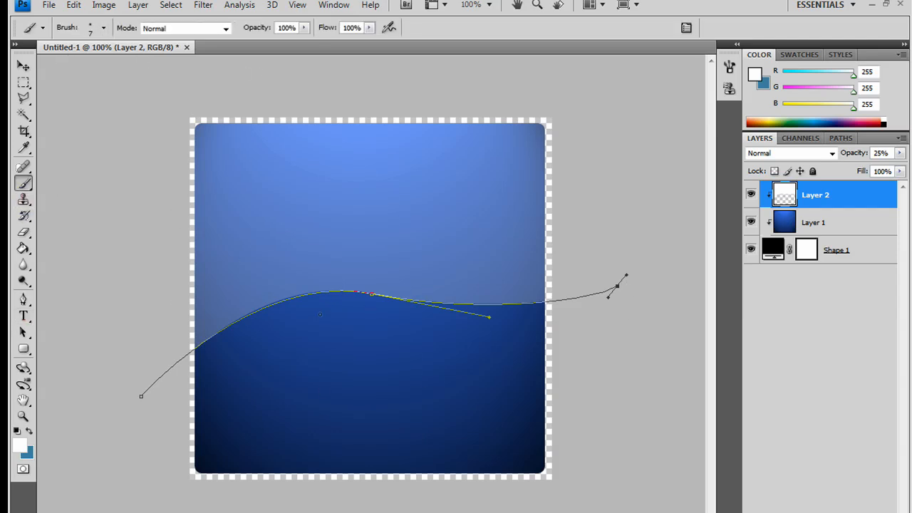
click(686, 27)
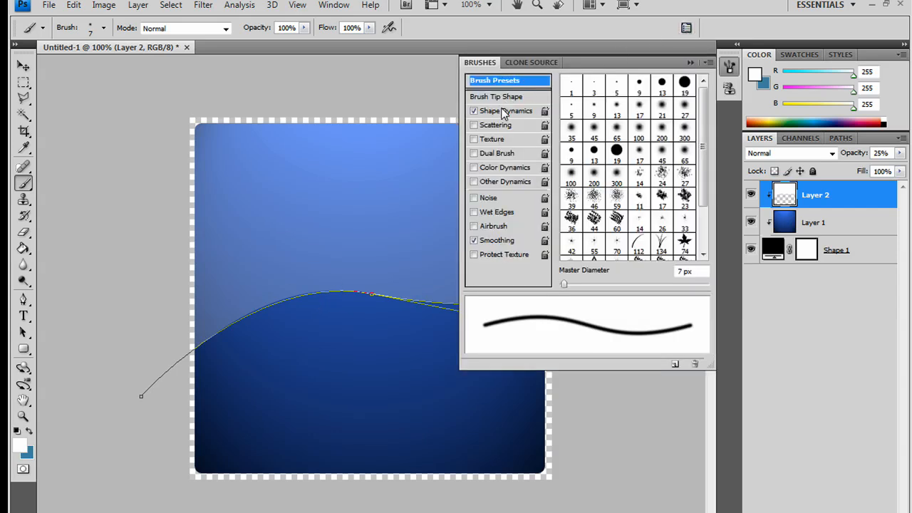
click(503, 110)
click(668, 106)
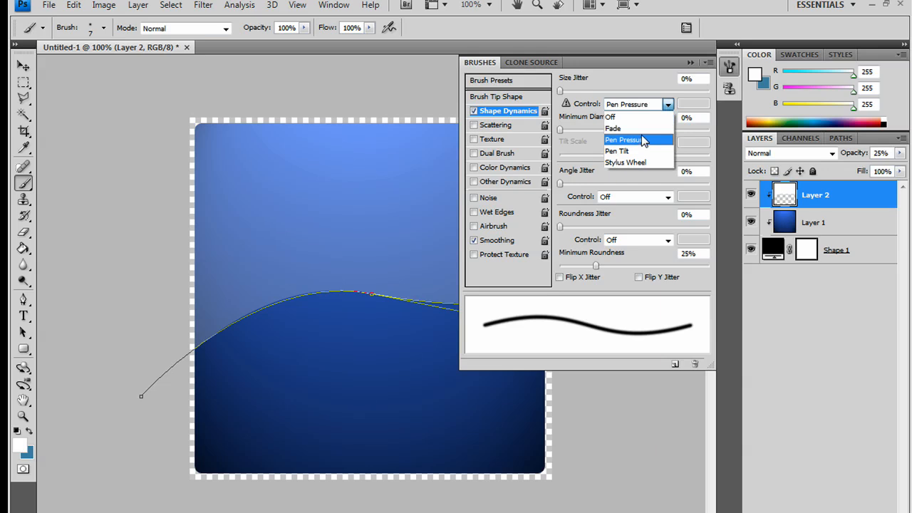
click(639, 130)
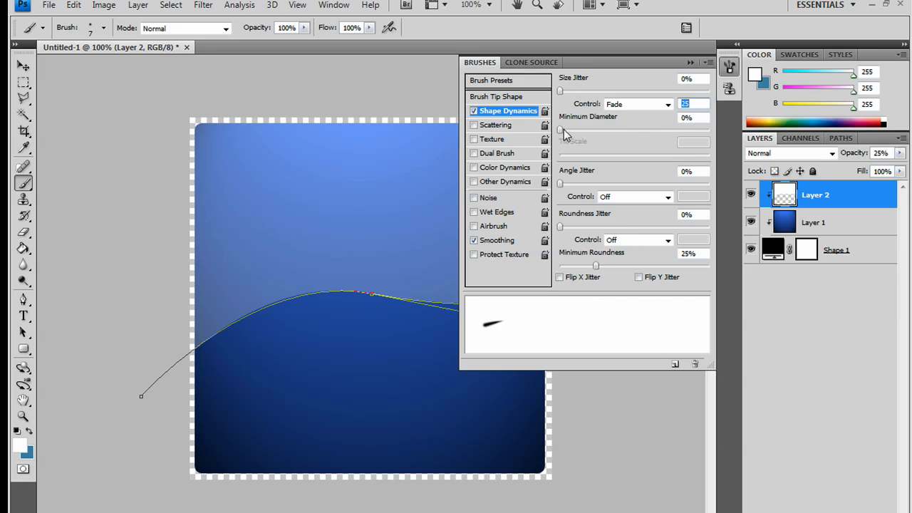
drag(577, 130, 623, 128)
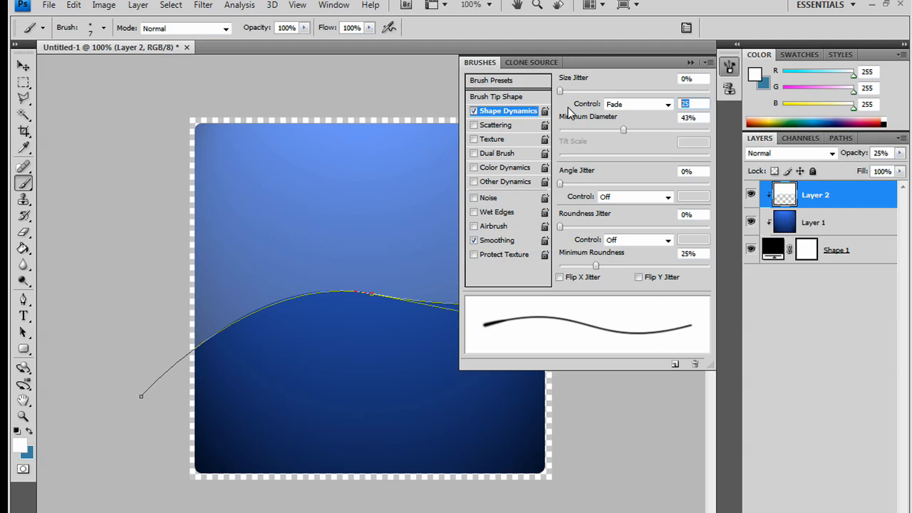
text(200)
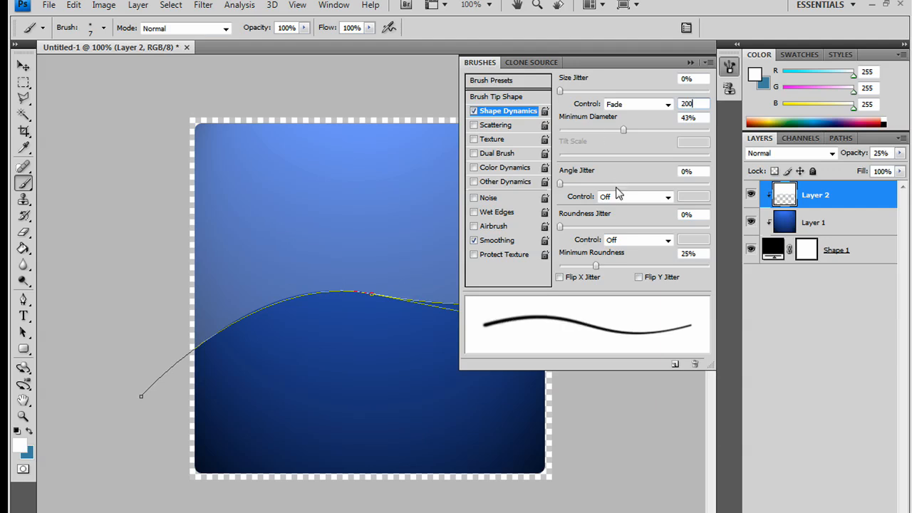
mouse_move(624, 131)
mouse_down()
mouse_move(641, 136)
mouse_move(604, 139)
mouse_up()
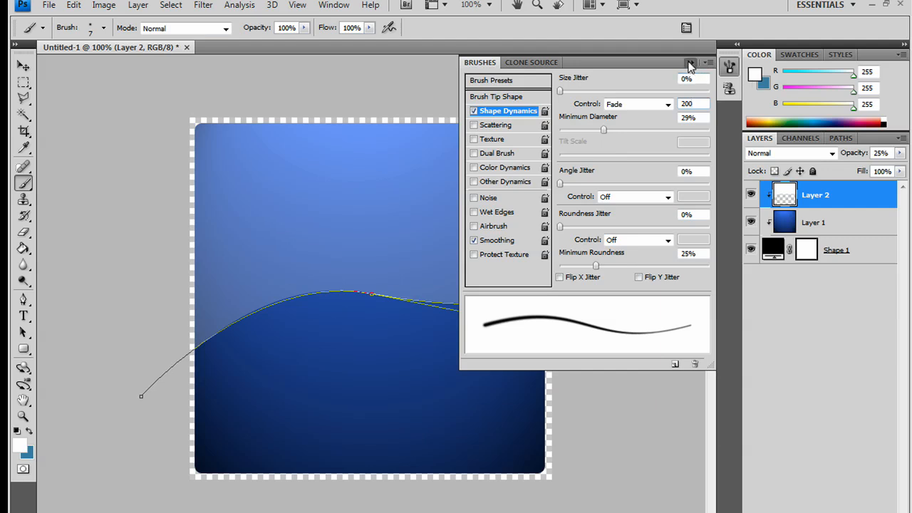
click(728, 66)
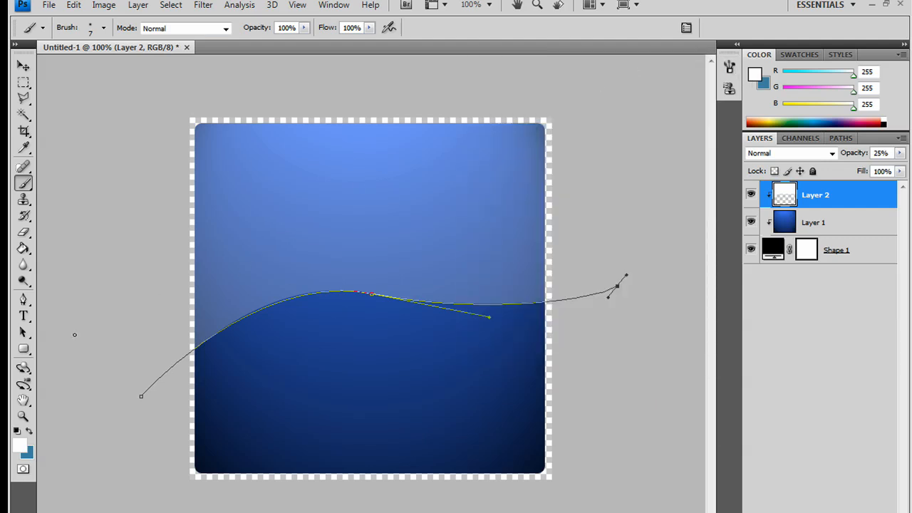
click(22, 299)
right_click(243, 328)
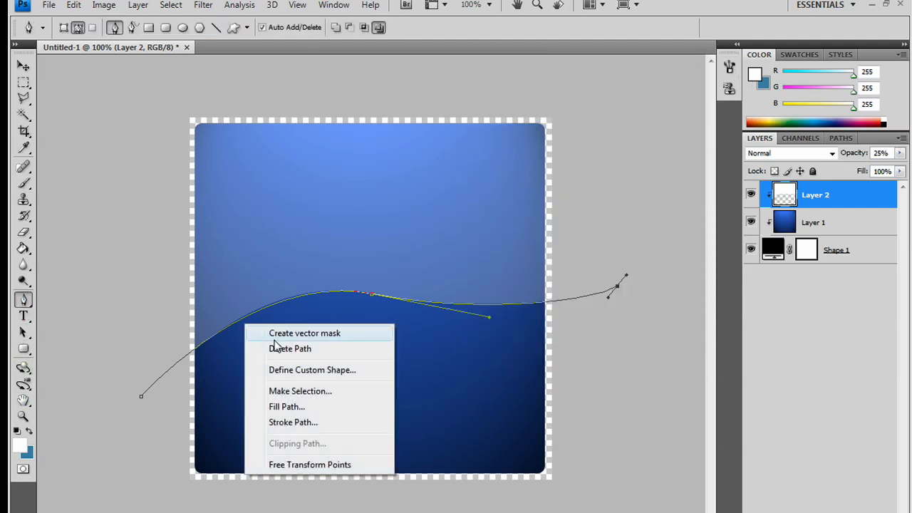
click(307, 422)
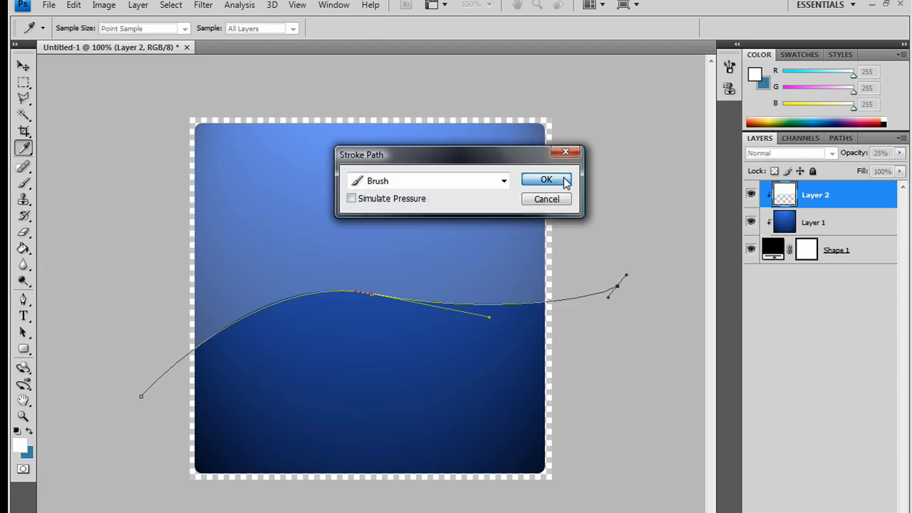
click(538, 200)
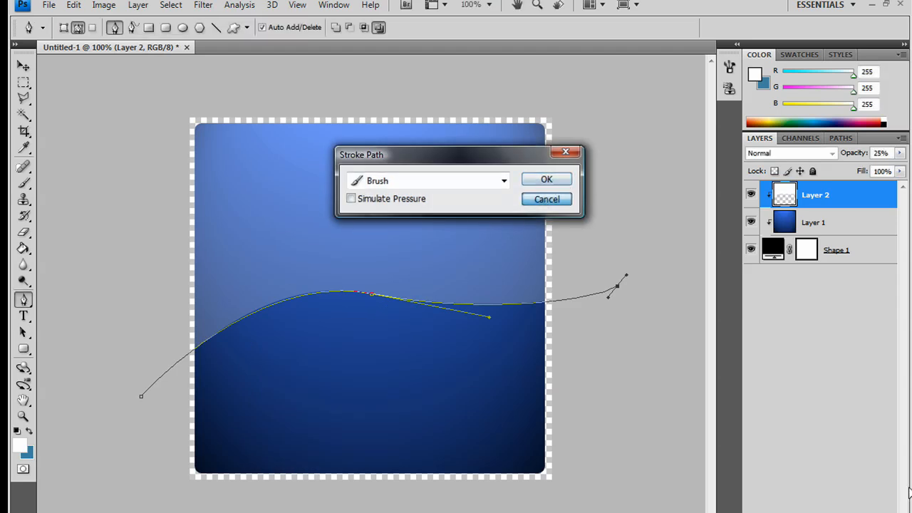
Step: Add a new layer on top and stroke the curved path on it with the Brush, without simulated pressure
click(870, 512)
right_click(324, 308)
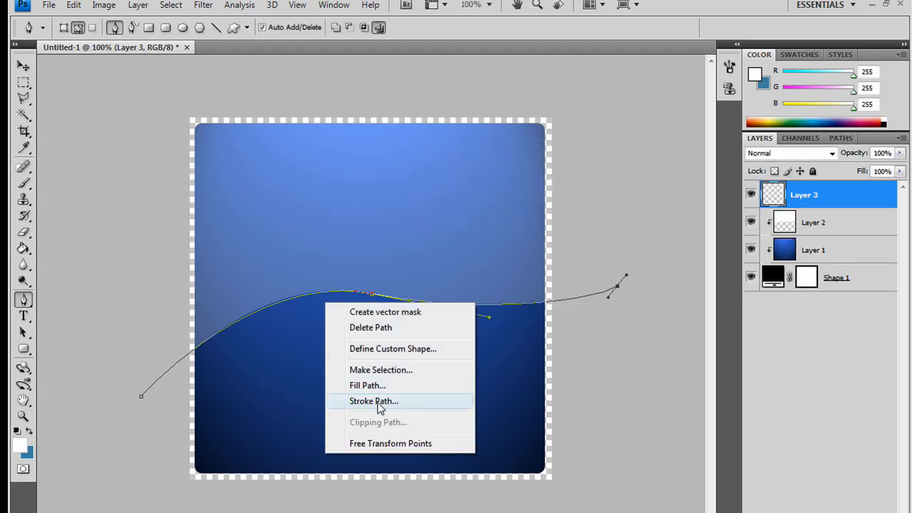
click(382, 401)
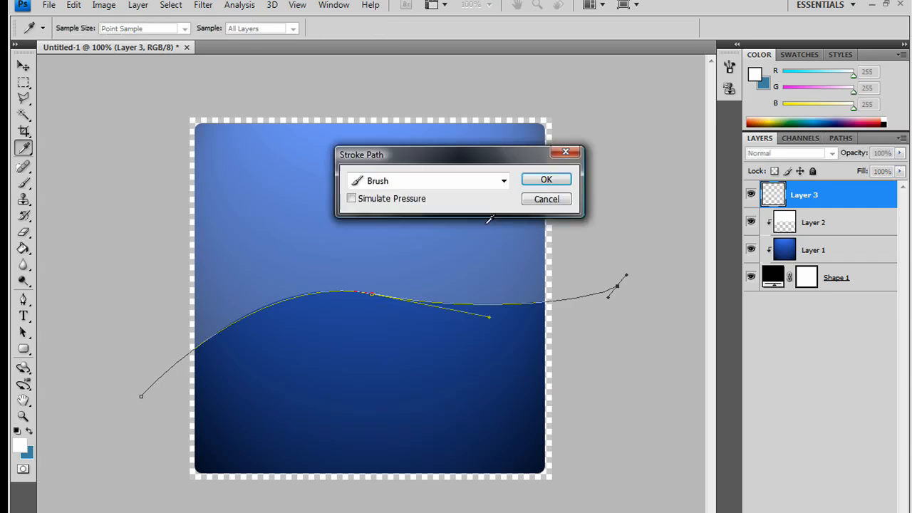
click(545, 179)
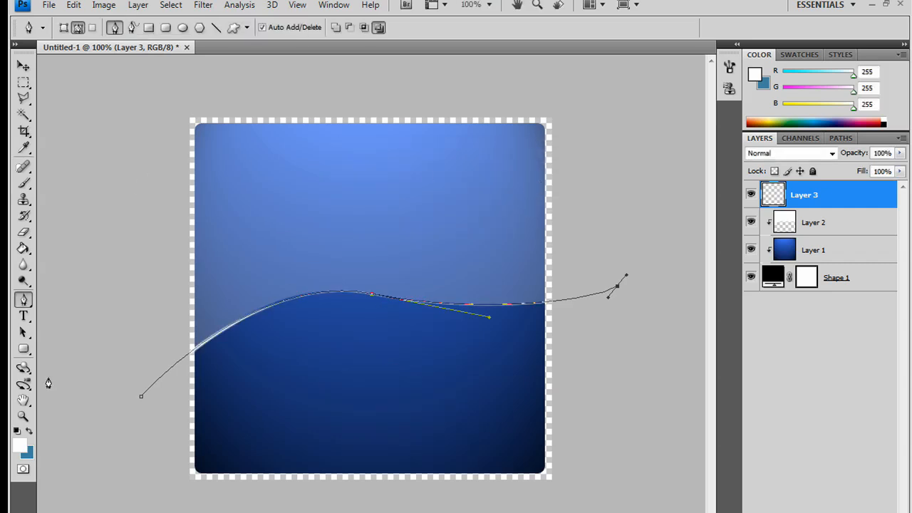
Step: Remove the stroked path by deleting its three anchor points with the Delete Anchor Point tool
drag(24, 300, 62, 337)
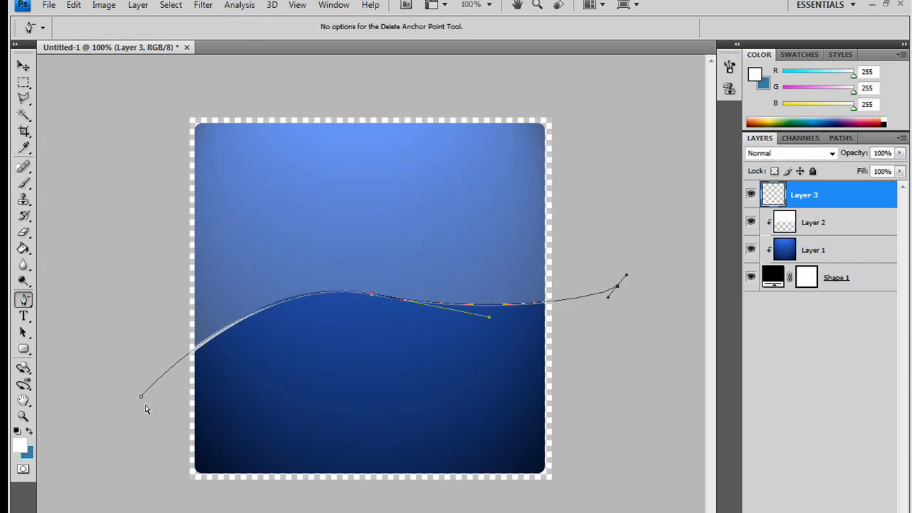
click(140, 398)
click(372, 295)
click(617, 287)
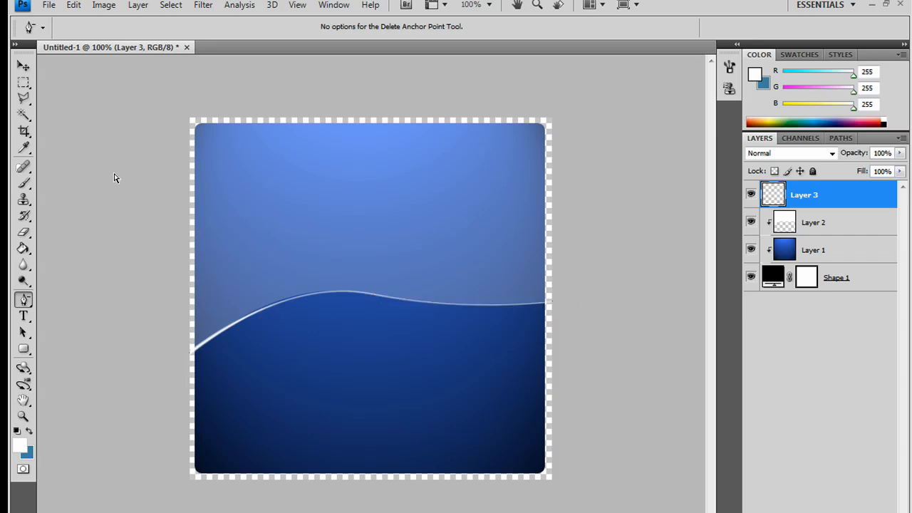
Step: Nudge the white line slightly upward onto the wave's edge and clip its layer to the rounded rectangle
click(23, 68)
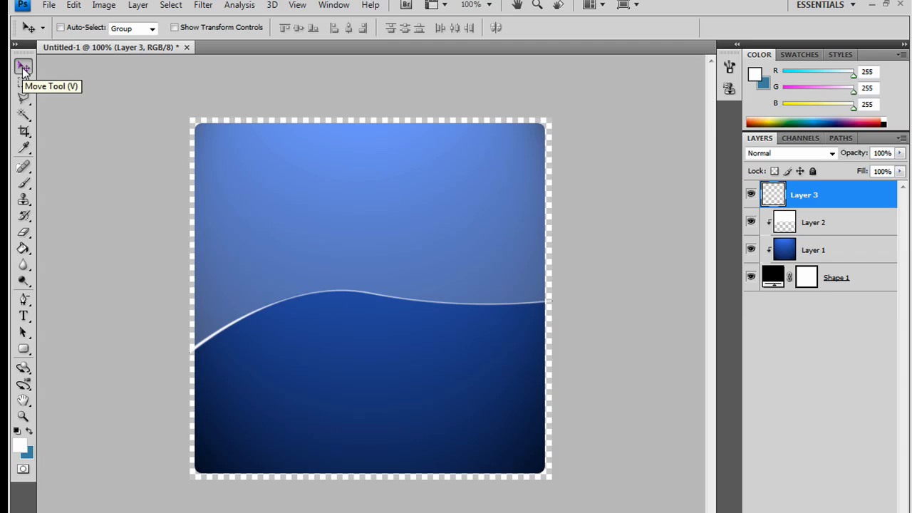
right_click(809, 192)
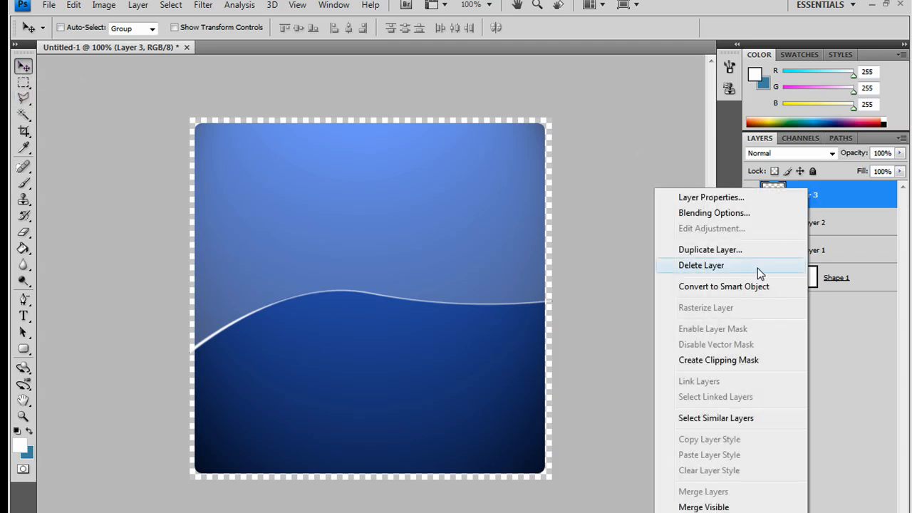
click(757, 366)
click(23, 417)
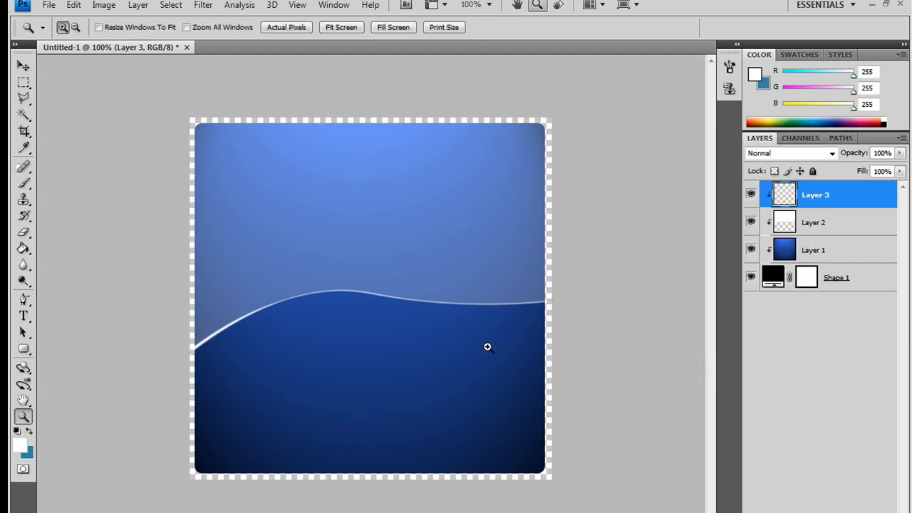
Step: Add a new layer beneath the rounded rectangle and fill it with black using the Paint Bucket
click(875, 282)
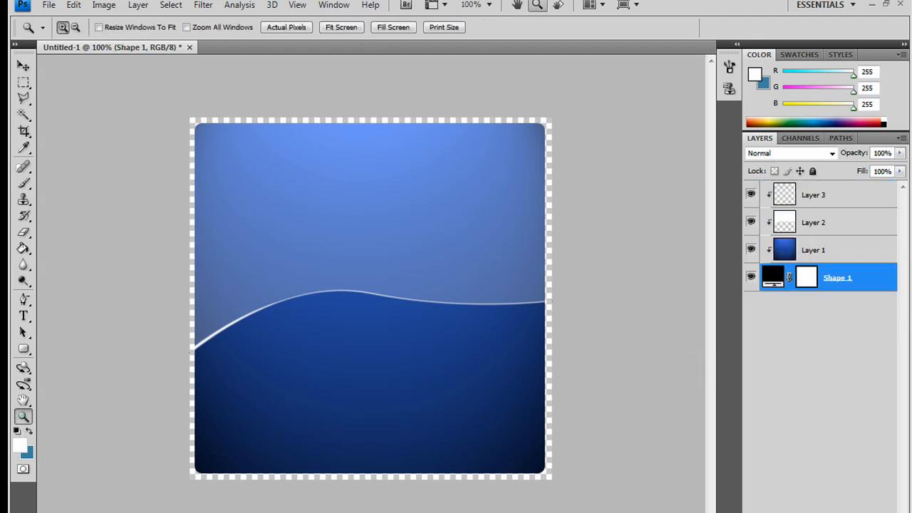
key(ctrl+shift+alt+n)
drag(854, 285, 854, 307)
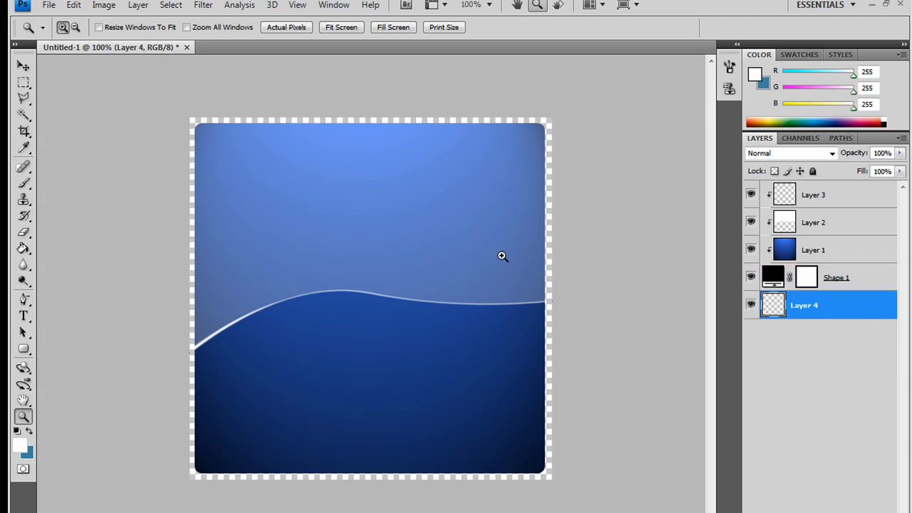
click(24, 248)
click(19, 445)
drag(595, 374, 680, 385)
click(808, 190)
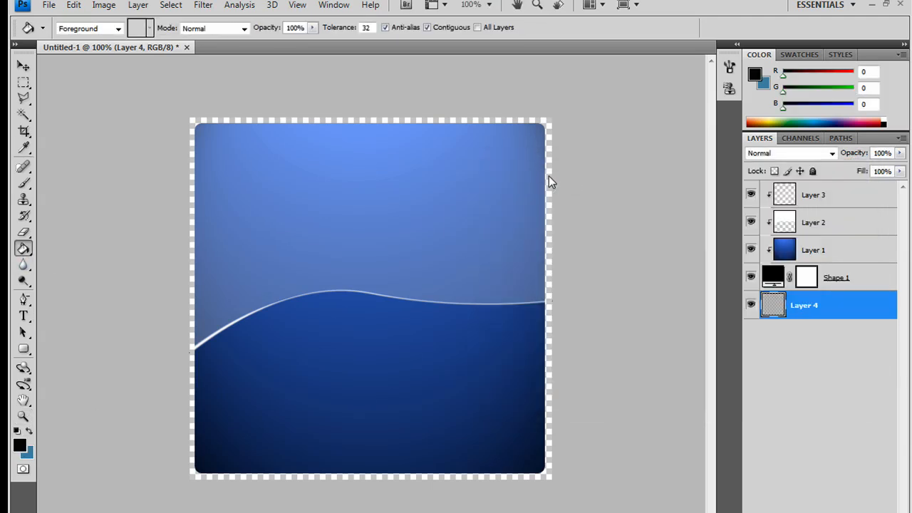
click(548, 176)
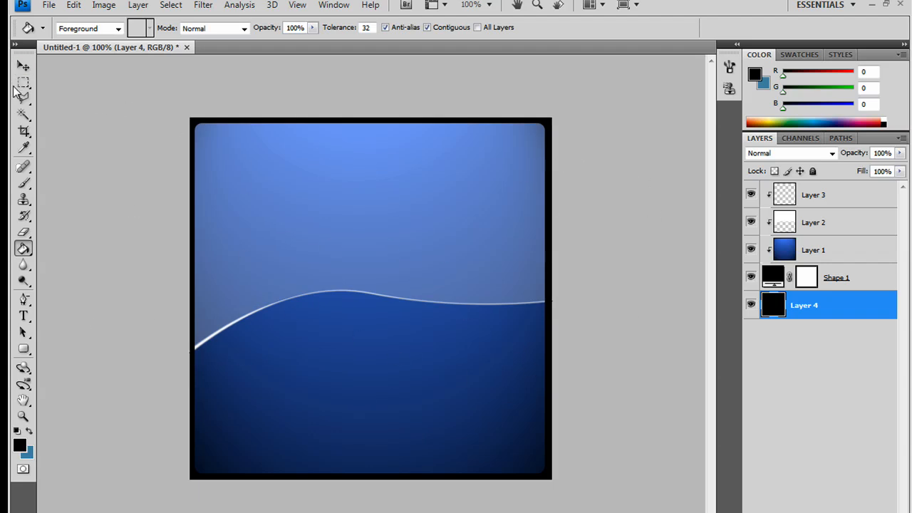
Step: Start a text line above the white line's layer and set its font to Myriad Pro Regular
click(23, 315)
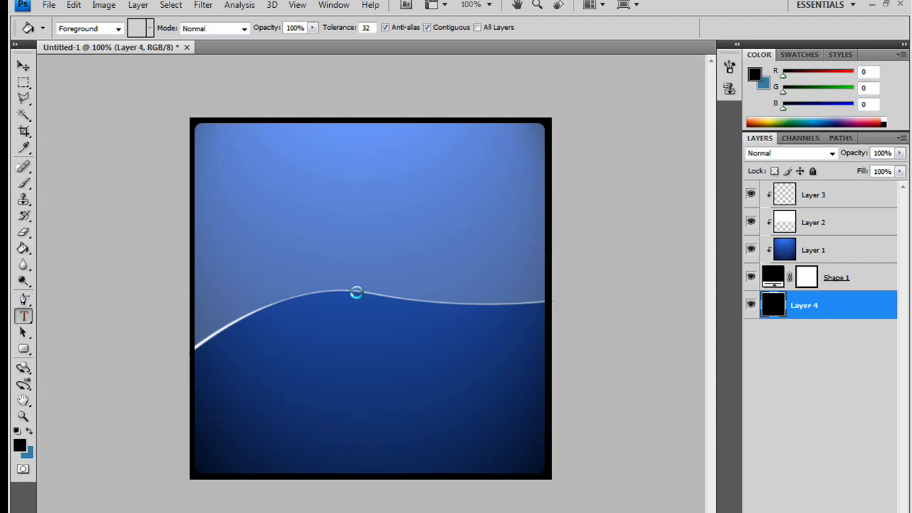
click(838, 196)
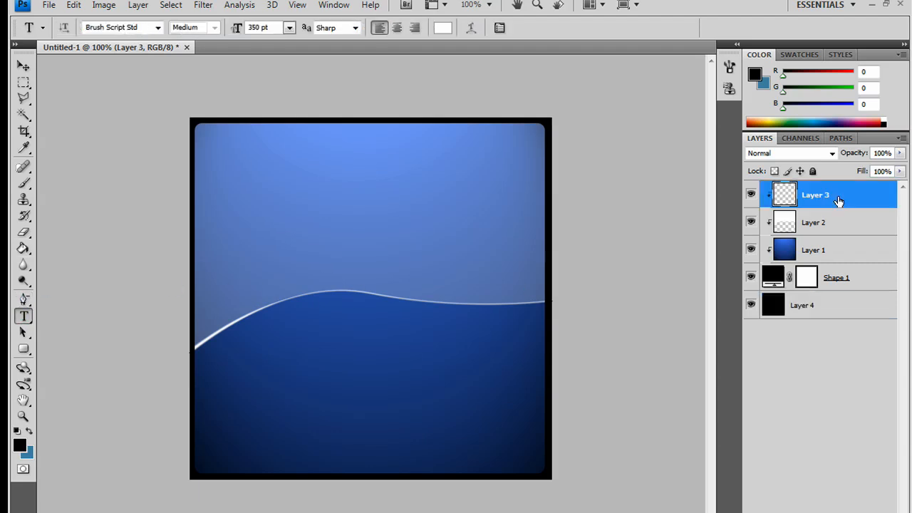
click(288, 304)
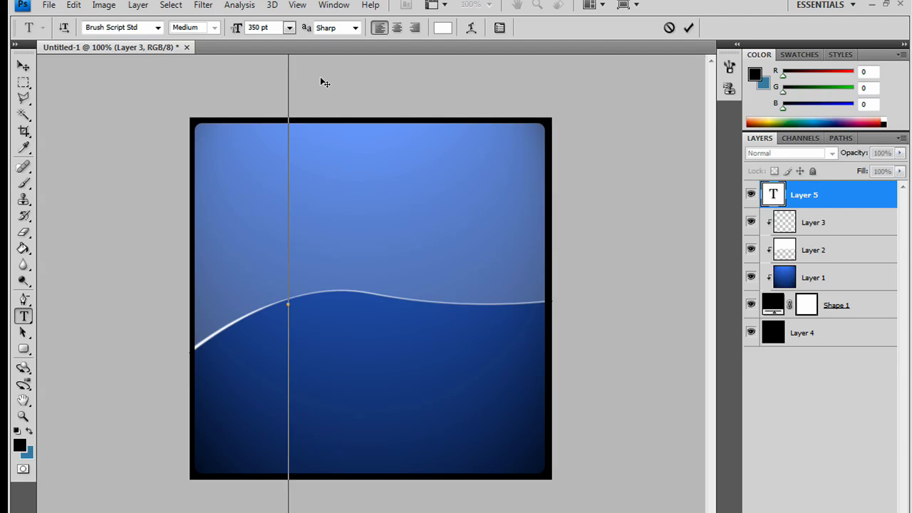
text(f)
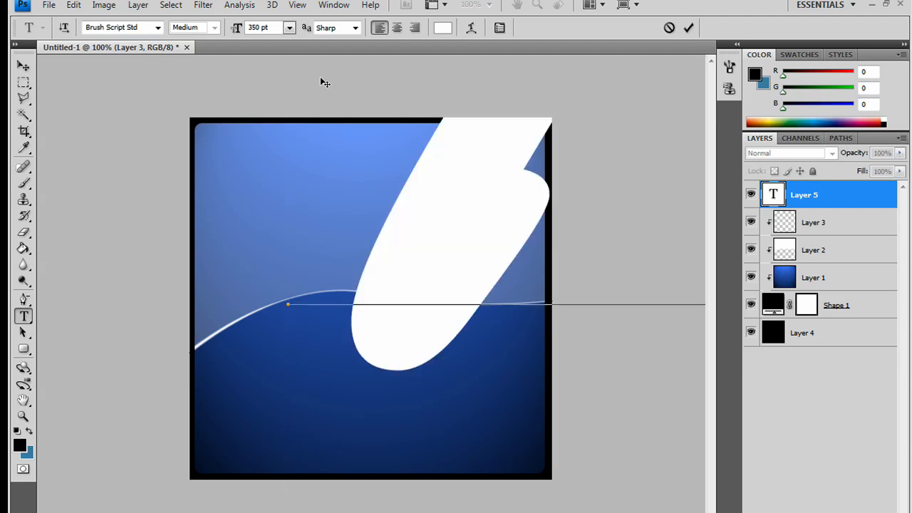
key(BackSpace)
click(158, 27)
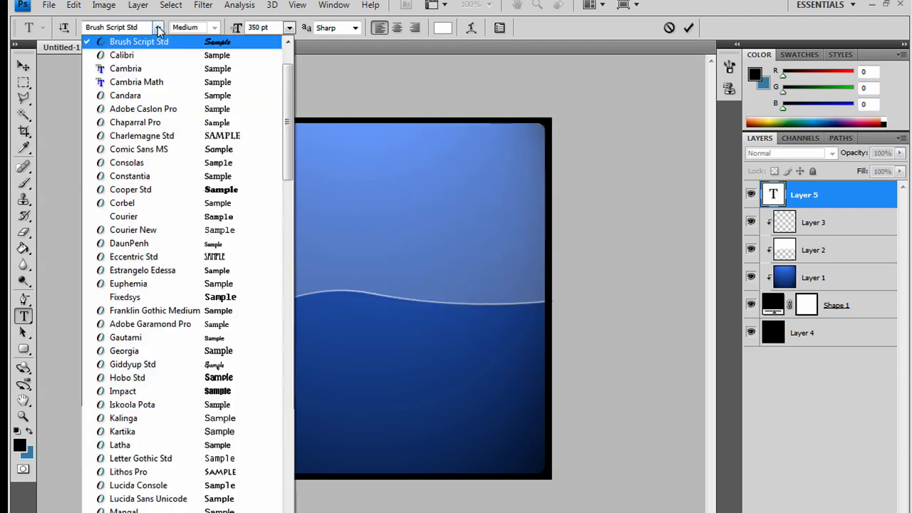
drag(290, 127, 287, 158)
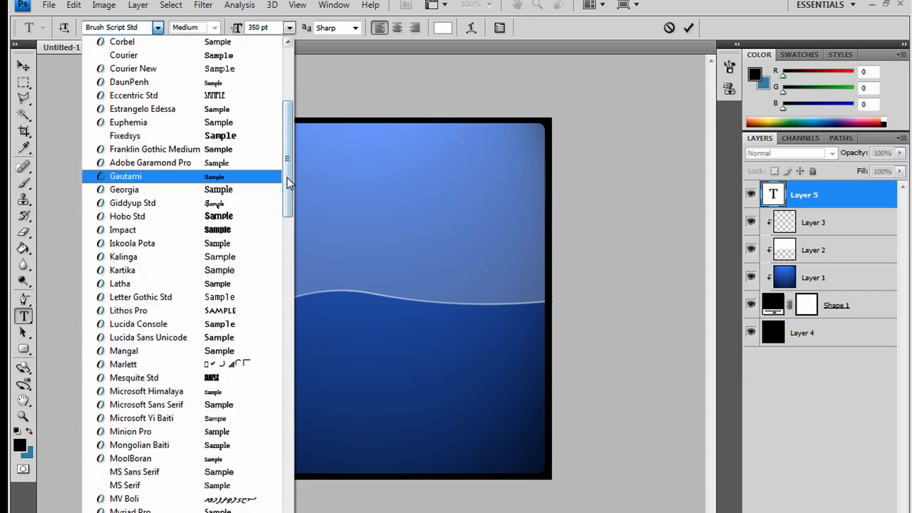
drag(288, 178, 294, 224)
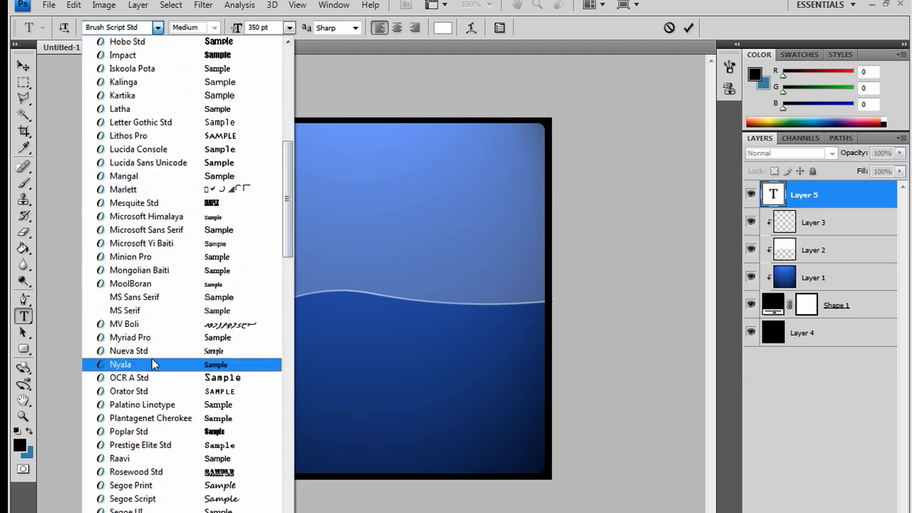
click(153, 335)
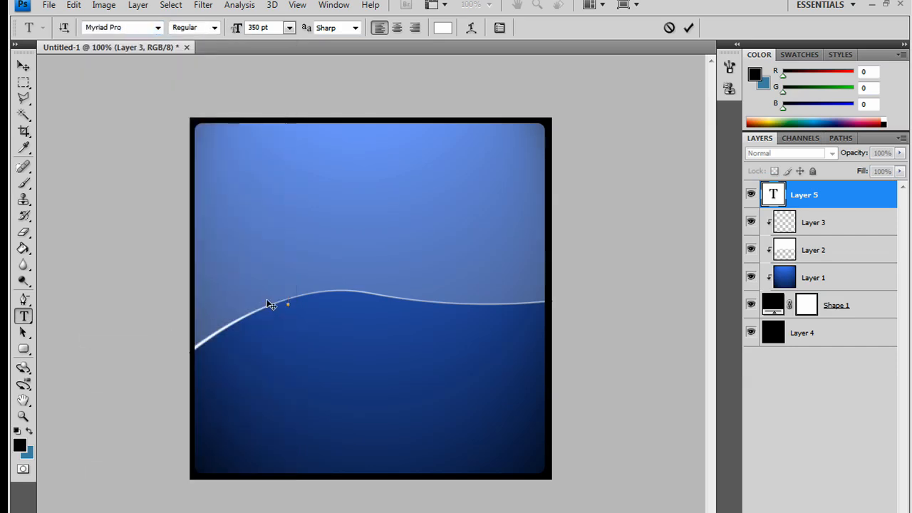
Step: Set the text colour to dark grey, enter a capital "P", and move it down over the icon
click(442, 27)
click(492, 269)
drag(492, 269, 472, 339)
click(819, 189)
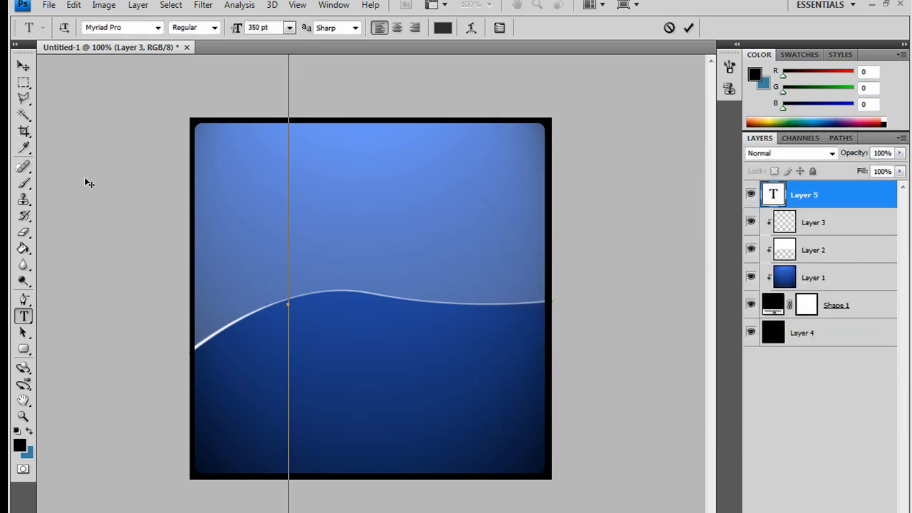
text(P)
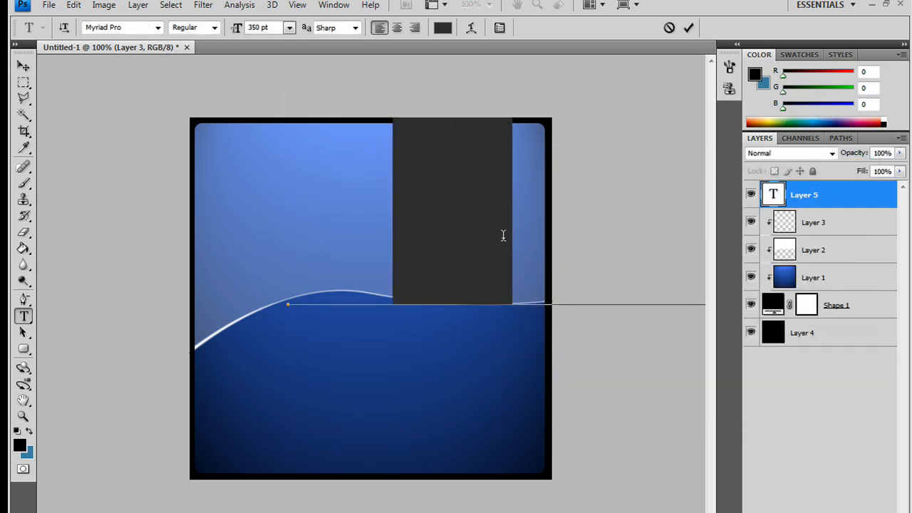
drag(149, 350, 93, 438)
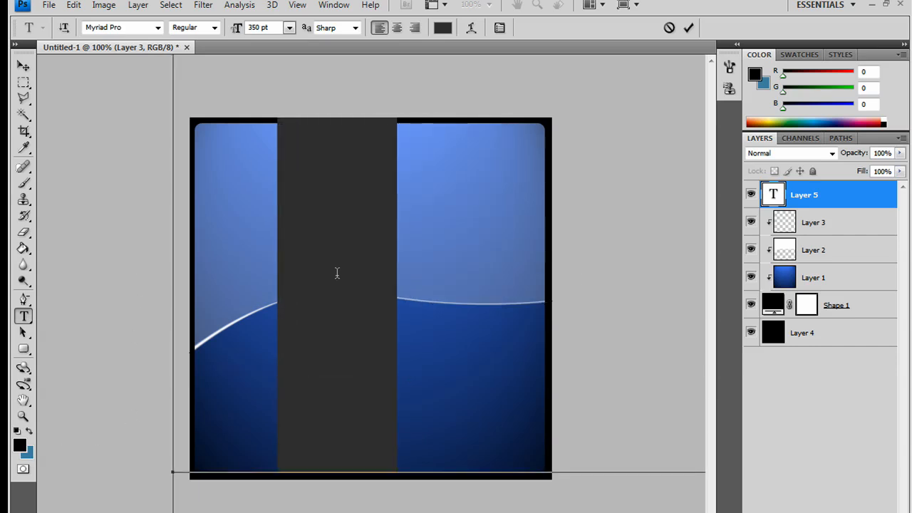
Step: Reduce the letter P to 90 pt, trying 100 pt and 72 pt first, and reposition it inside the icon
key(ctrl+a)
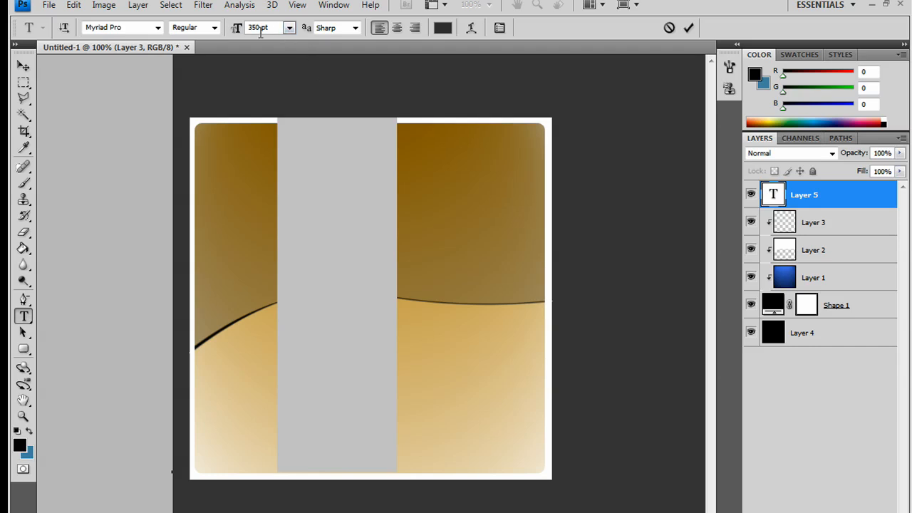
drag(249, 27, 258, 26)
text(100)
key(Return)
drag(125, 139, 173, 104)
drag(253, 26, 257, 27)
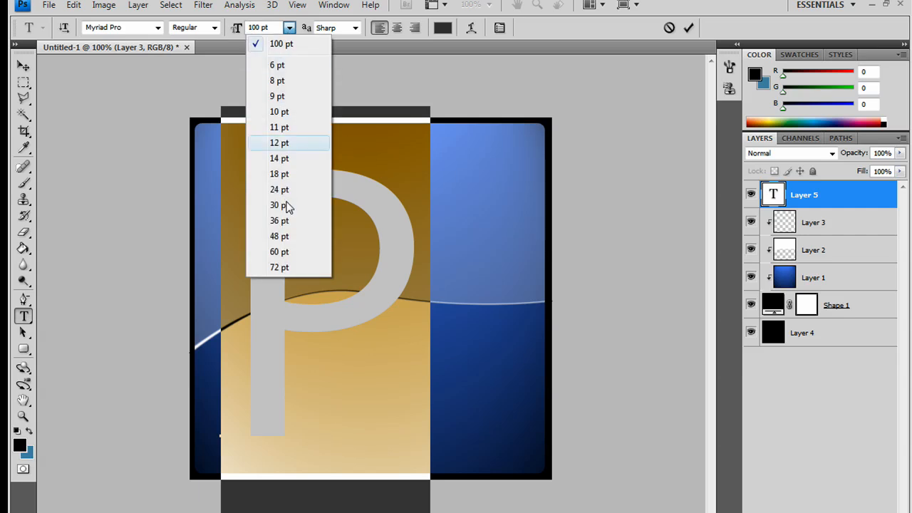
click(283, 266)
drag(284, 178, 309, 121)
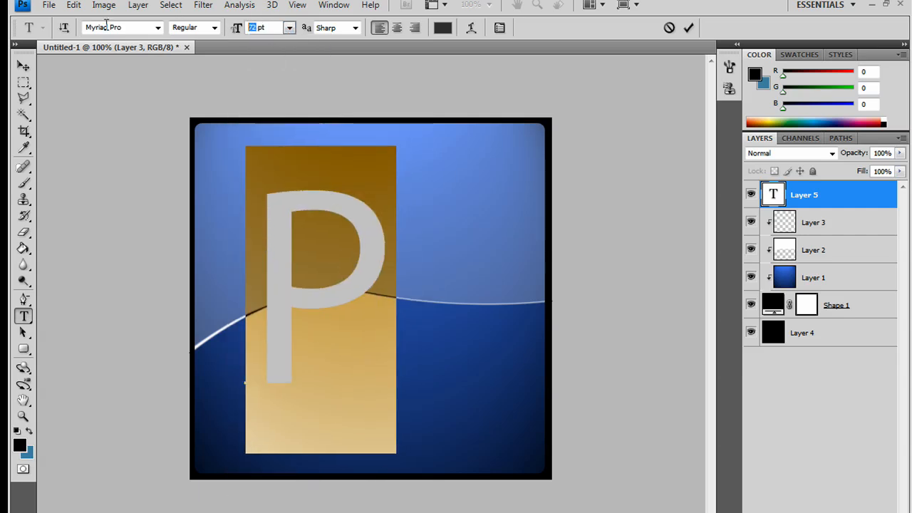
text(90)
key(Return)
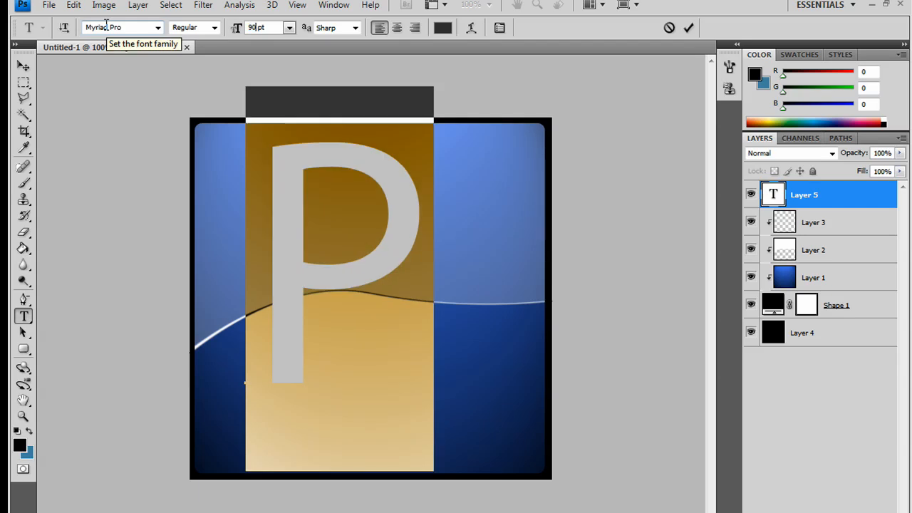
Step: Add a lowercase "s" after the P, centre the "Ps" text on the icon, and commit it
drag(306, 67, 291, 98)
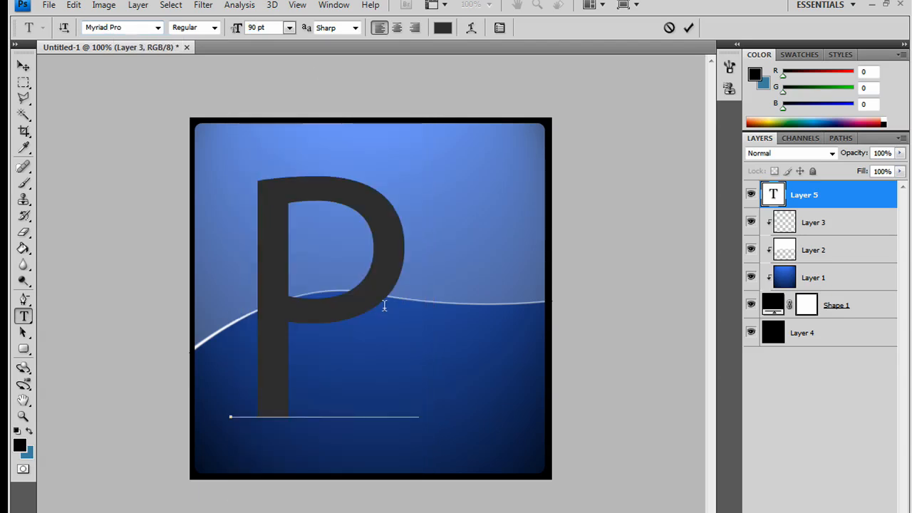
text(s)
drag(421, 93, 399, 96)
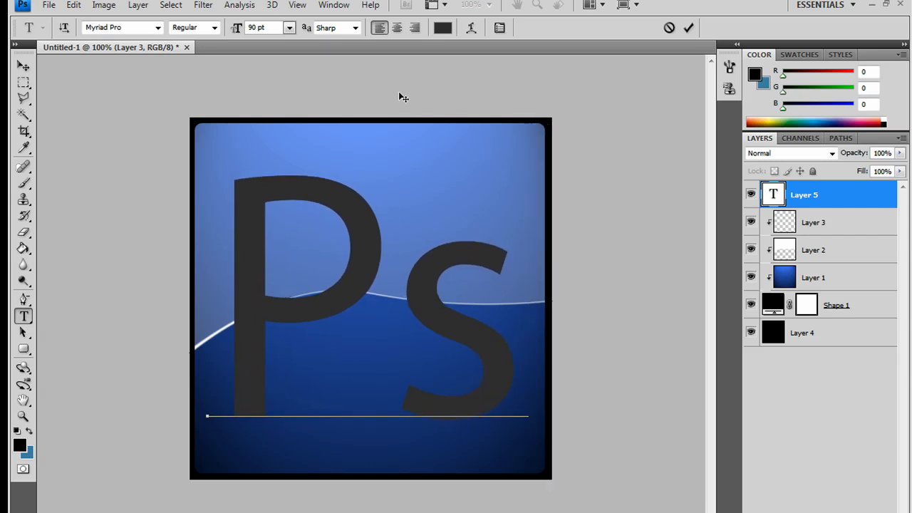
click(23, 82)
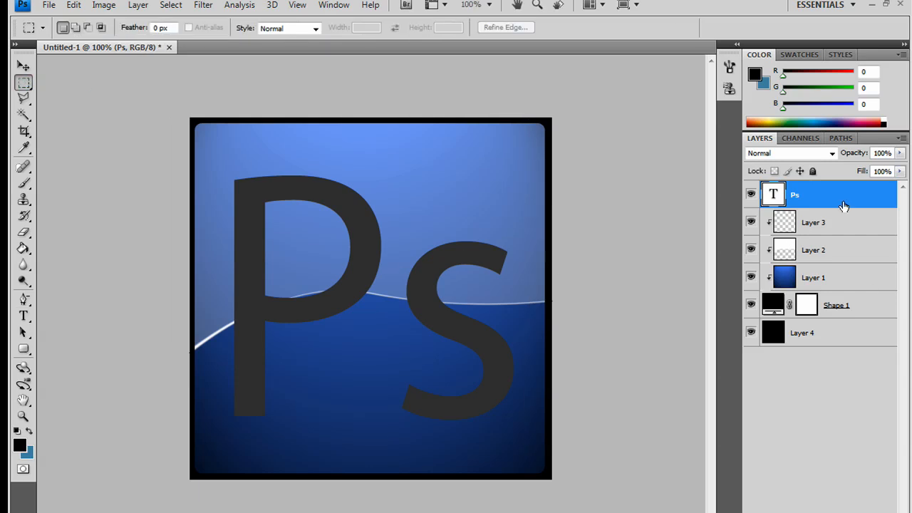
Step: Add an Inner Shadow to the Ps text layer with a 41° angle and a 16 px size
double_click(842, 205)
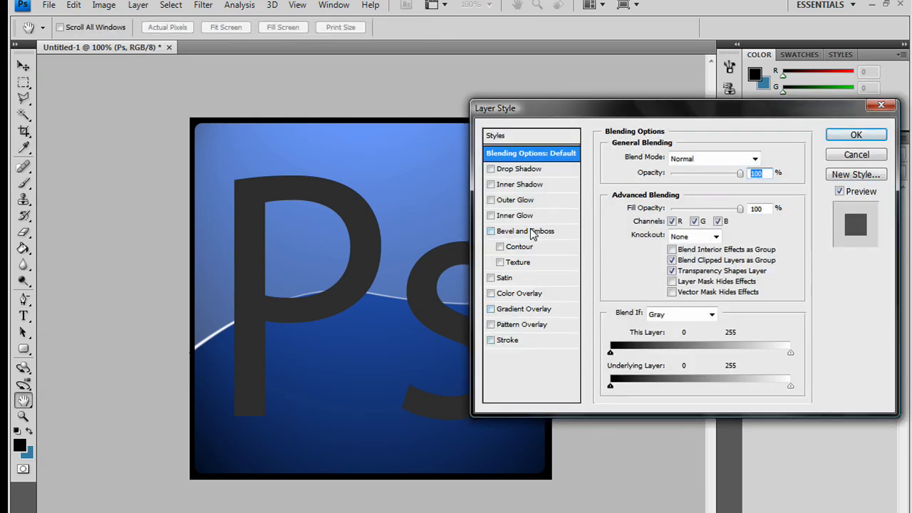
click(508, 185)
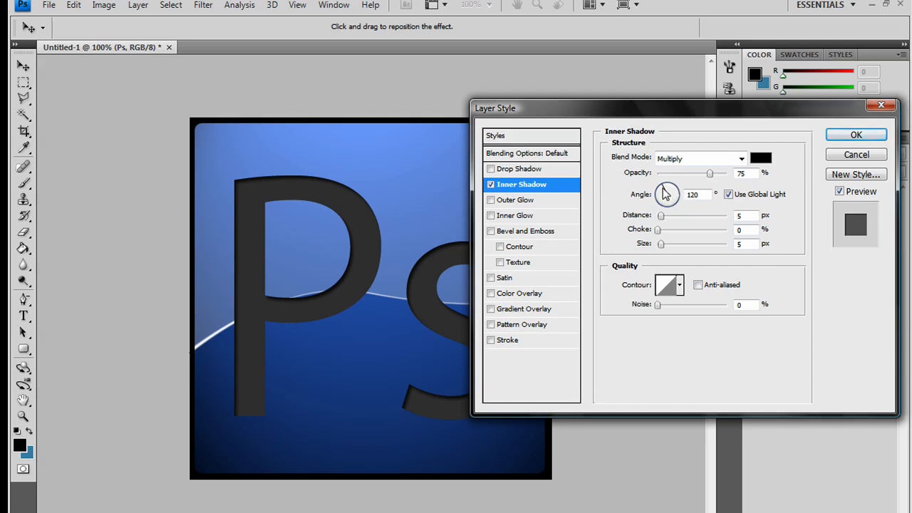
drag(664, 194, 684, 187)
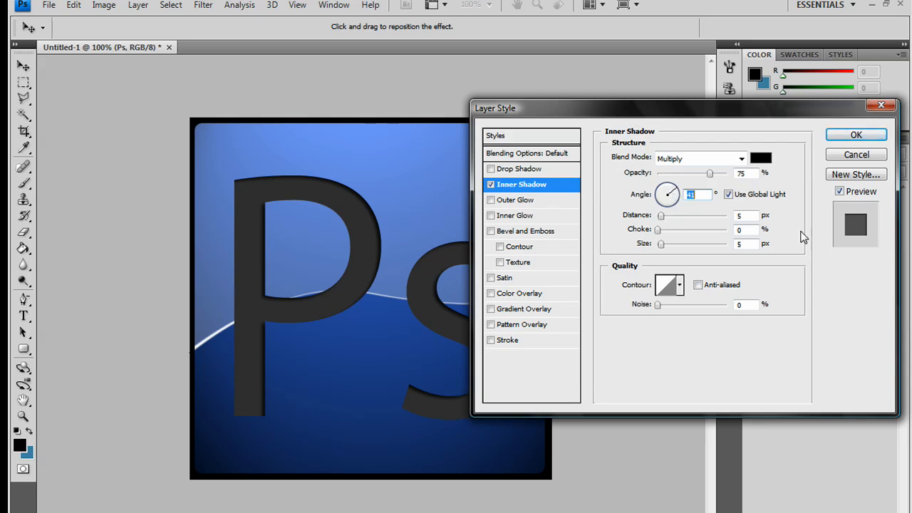
drag(660, 244, 668, 243)
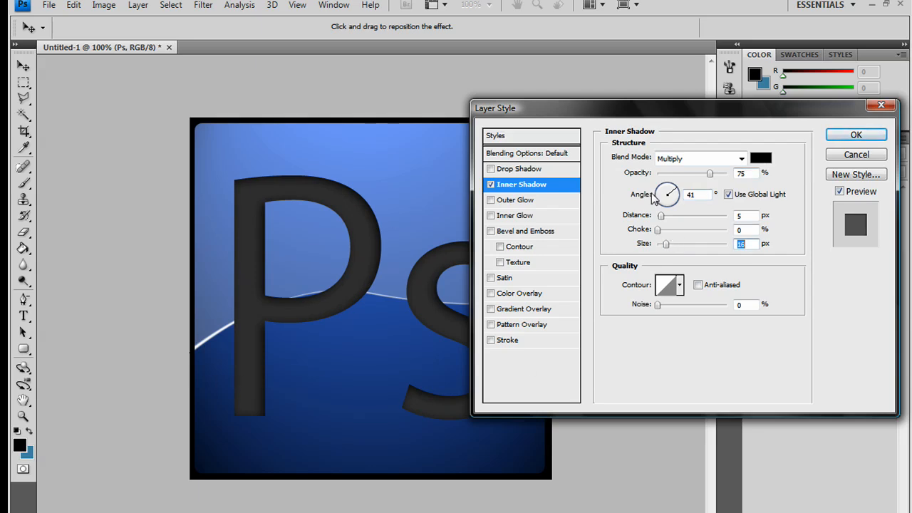
Step: Adjust the Inner Shadow to 10 px size, 137° angle and 96% opacity, and apply the layer style
drag(666, 244, 662, 247)
click(660, 188)
drag(612, 116, 523, 117)
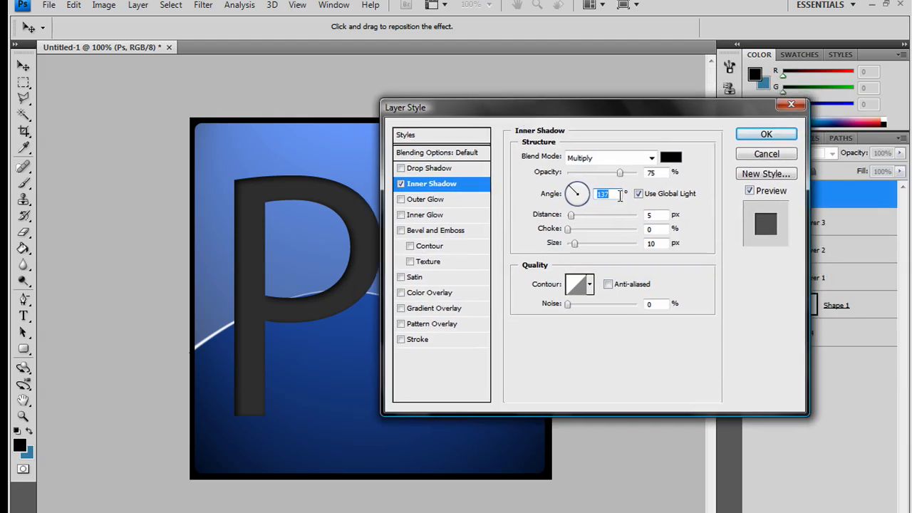
drag(620, 173, 634, 173)
drag(574, 243, 574, 244)
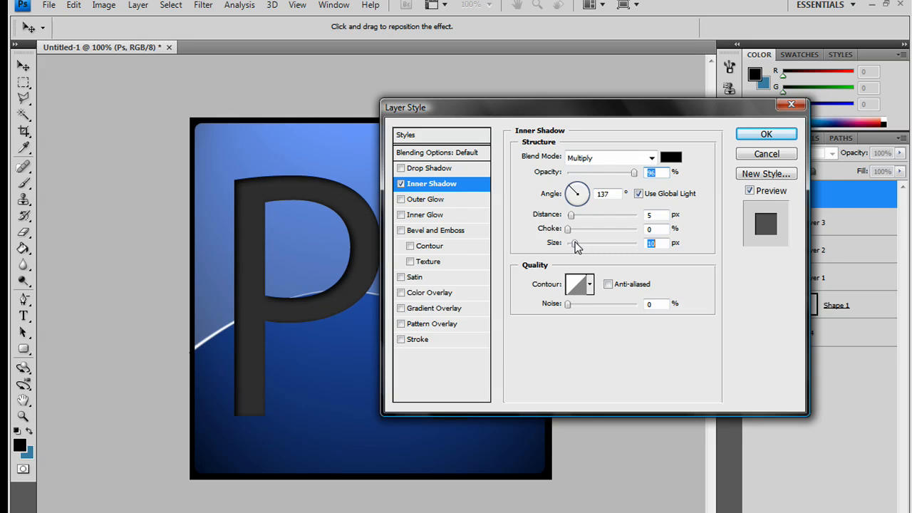
click(765, 136)
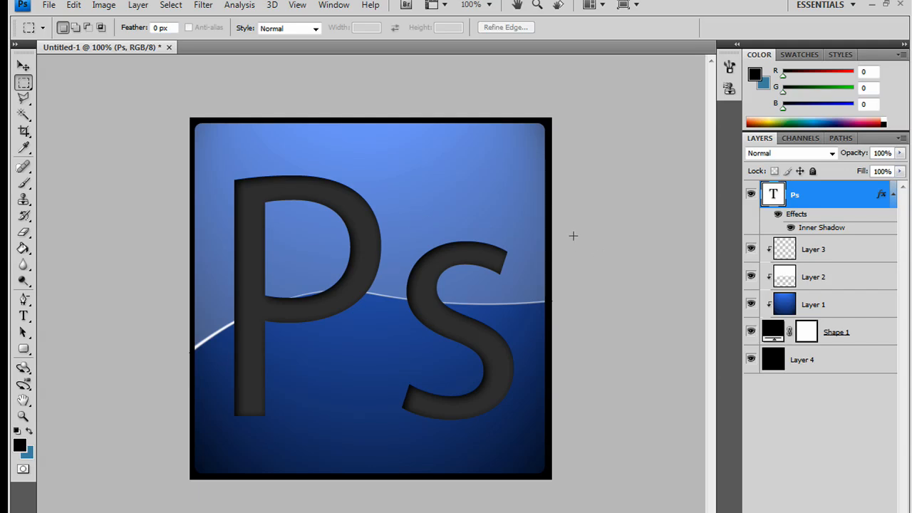
Step: Shift the Ps text slightly up and to the right, and recolour both letters light grey (d9d9d9)
click(24, 66)
drag(436, 265, 440, 259)
click(24, 315)
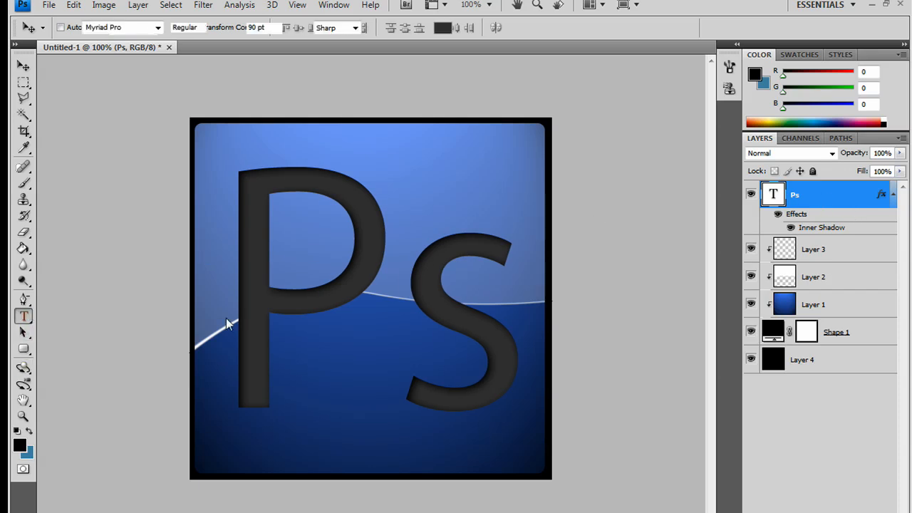
drag(240, 311, 531, 307)
click(442, 27)
drag(542, 235, 408, 138)
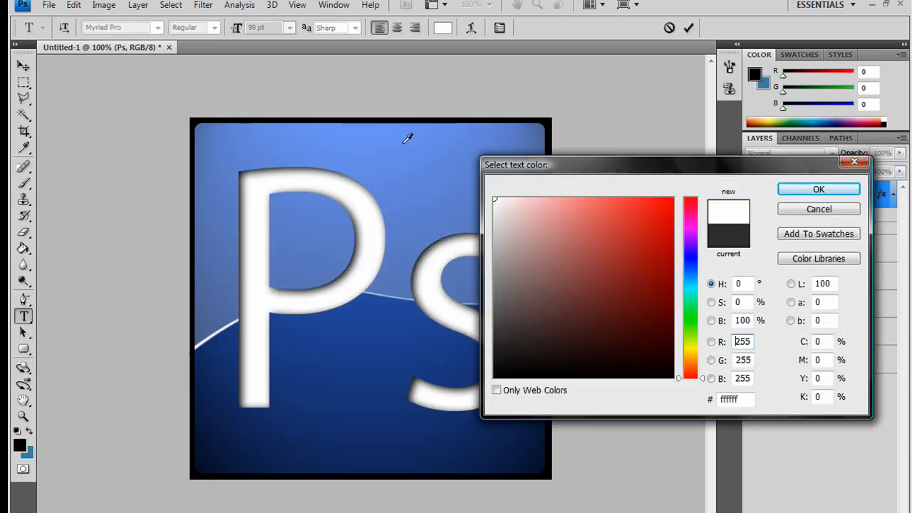
click(692, 275)
click(526, 210)
mouse_move(526, 211)
mouse_down()
mouse_move(537, 220)
mouse_move(474, 206)
mouse_move(482, 238)
mouse_up()
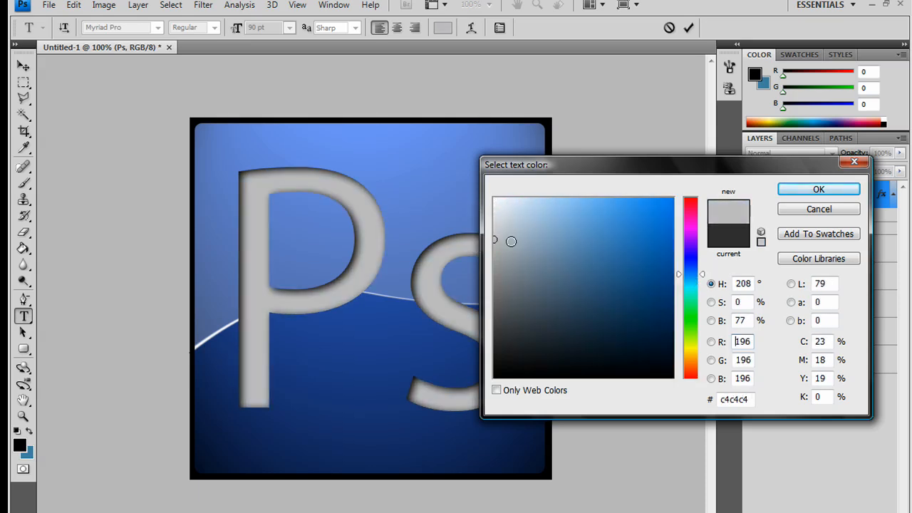
click(487, 224)
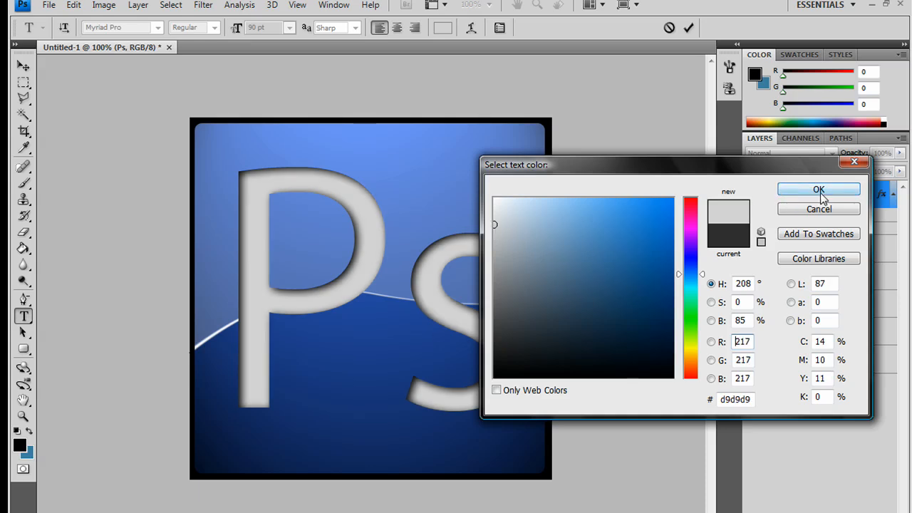
click(820, 194)
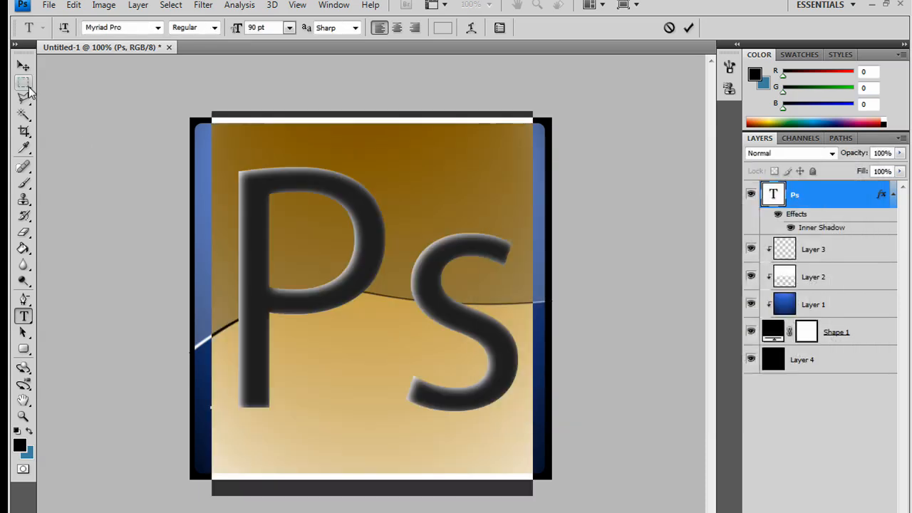
click(24, 82)
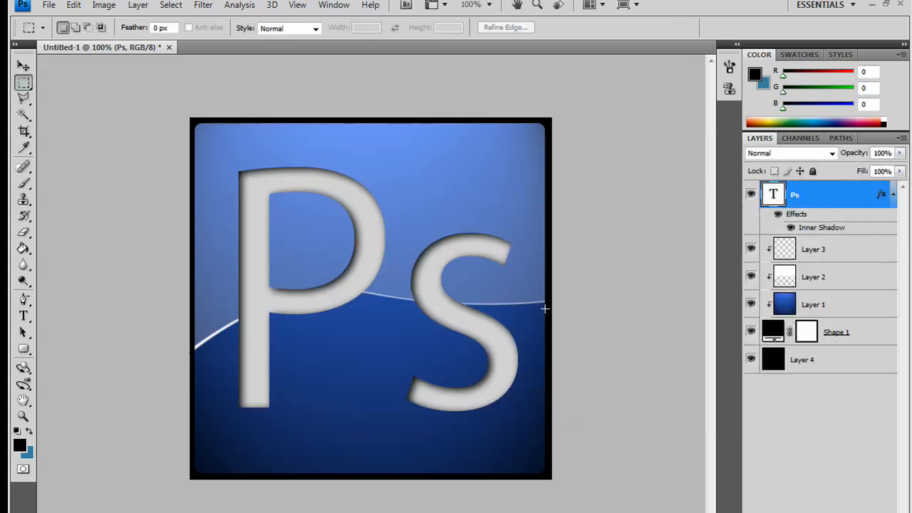
Step: Try the Ps text layer beneath Layer 3 and Layer 2, and return it to the top of the layer stack
drag(818, 194, 819, 258)
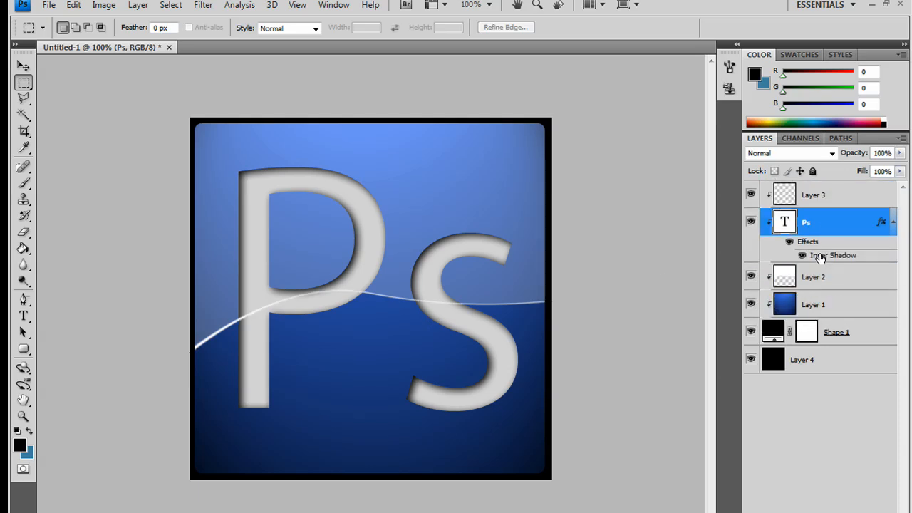
drag(812, 226, 821, 284)
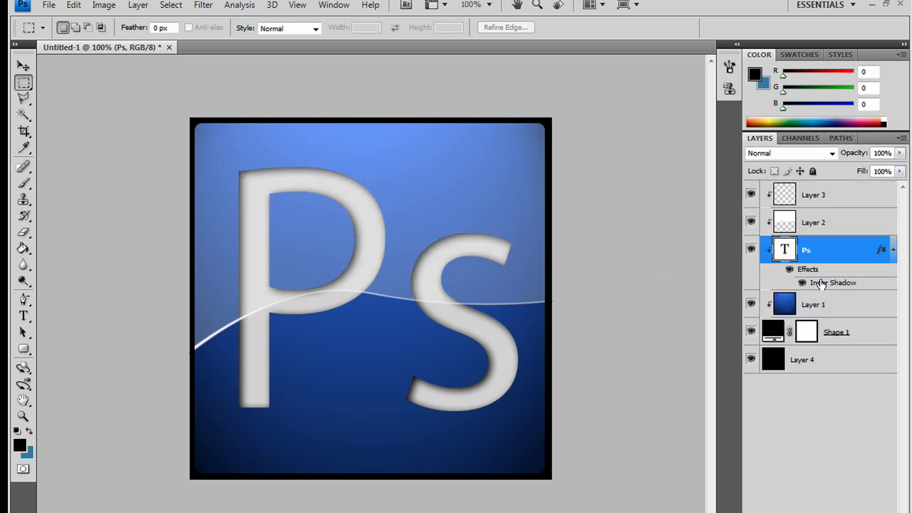
drag(820, 252, 818, 191)
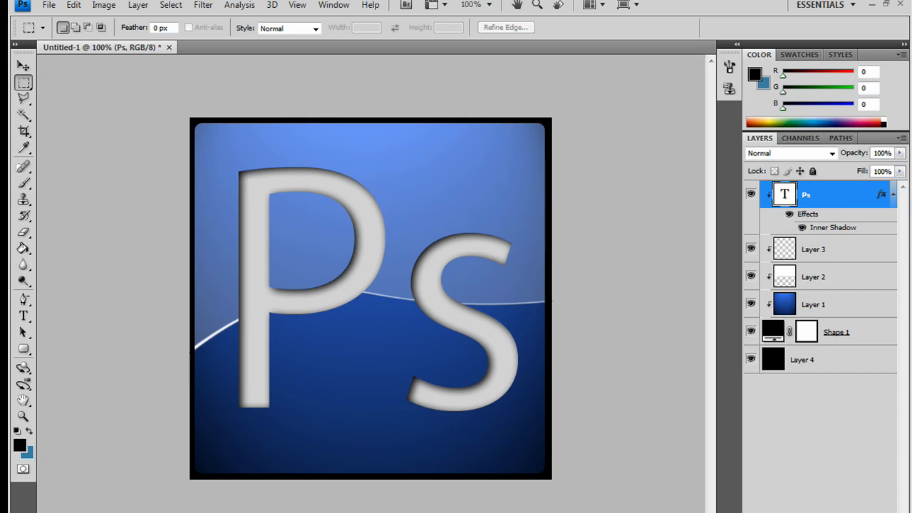
Step: Switch to the desktop, browse to the custom icon set inside the icons folder of Downloads, and open the purple AE icon in Windows Photo Gallery
key(super)
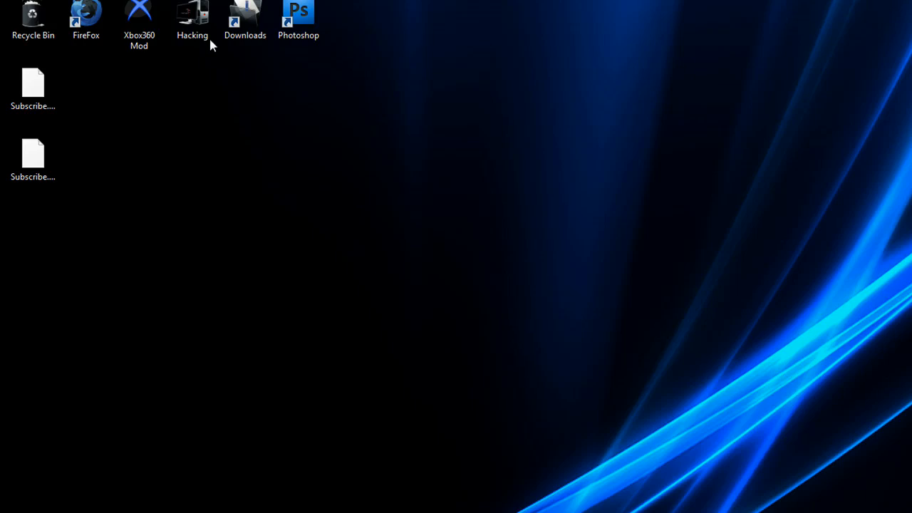
double_click(242, 21)
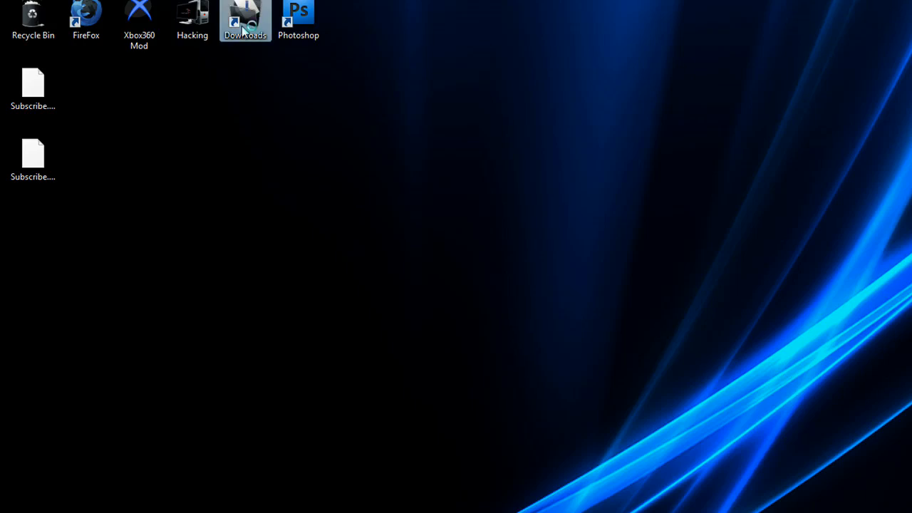
double_click(335, 237)
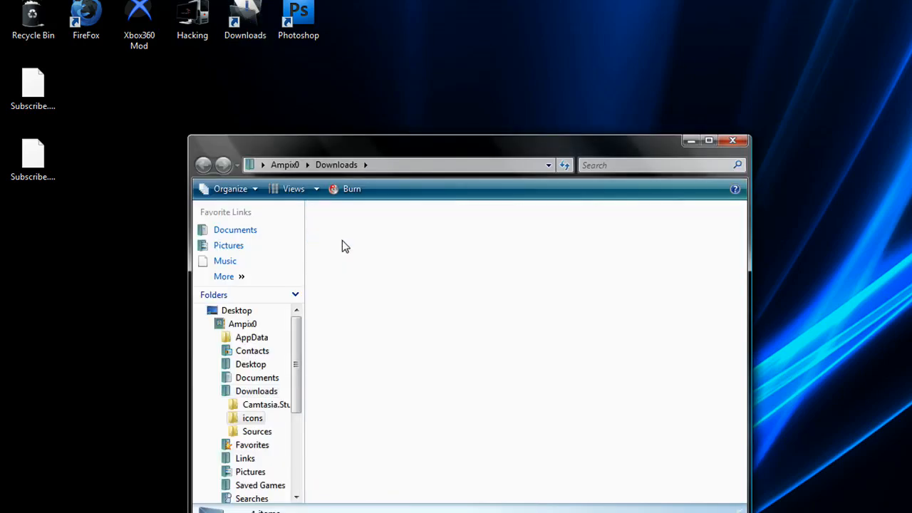
double_click(348, 278)
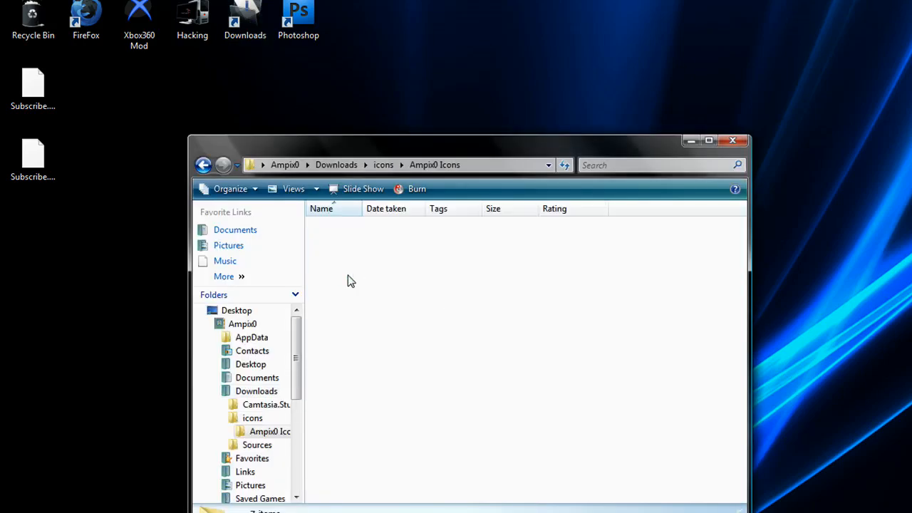
click(361, 250)
double_click(360, 250)
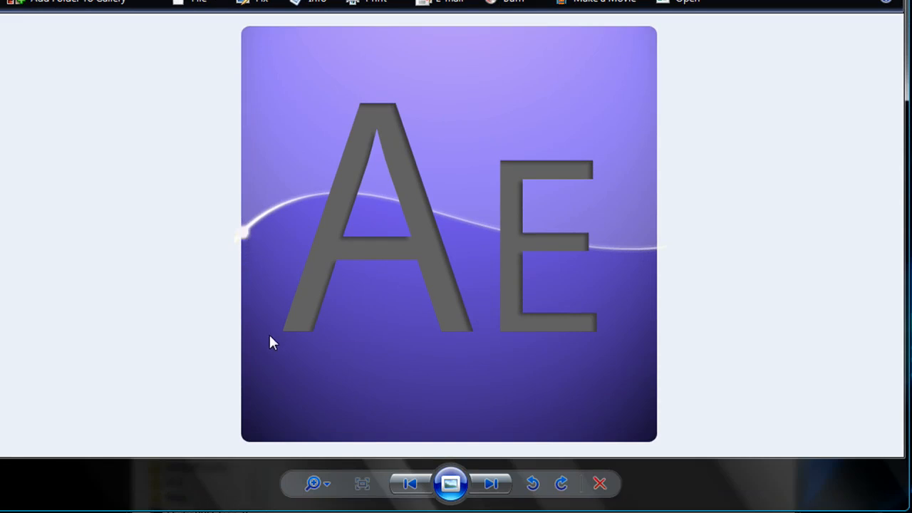
Step: Browse through the Ai, Dw and Fl example icons and on to the following image in the set
click(493, 486)
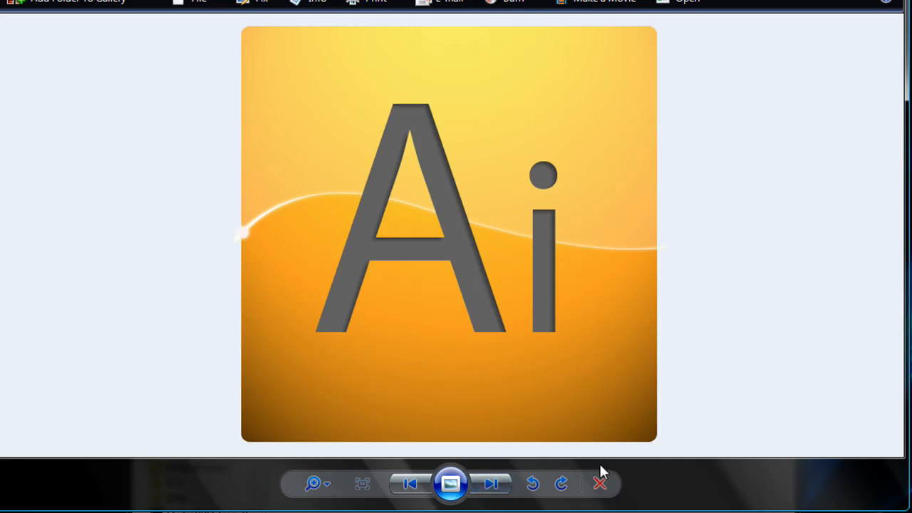
click(491, 485)
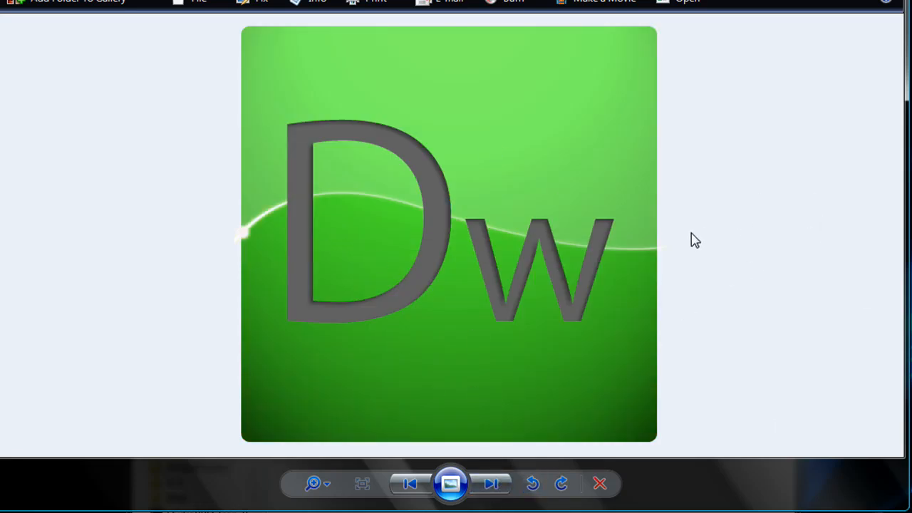
click(487, 483)
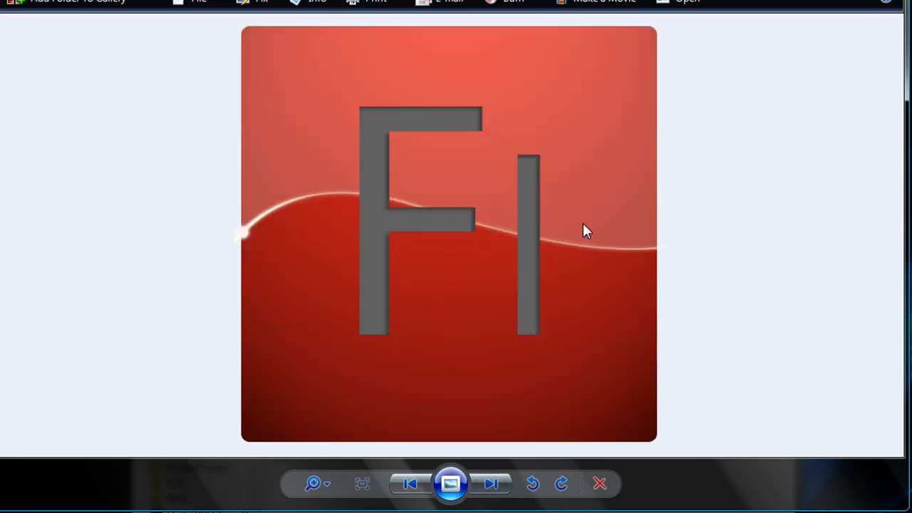
click(492, 486)
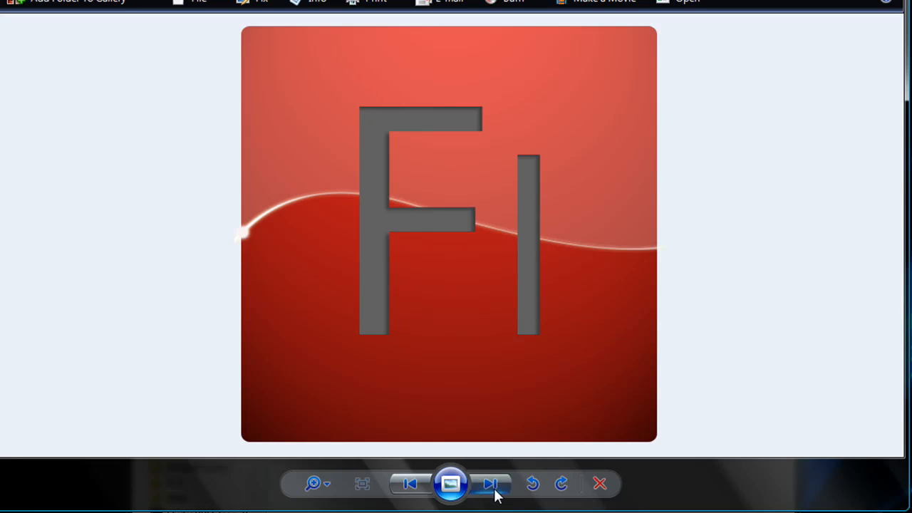